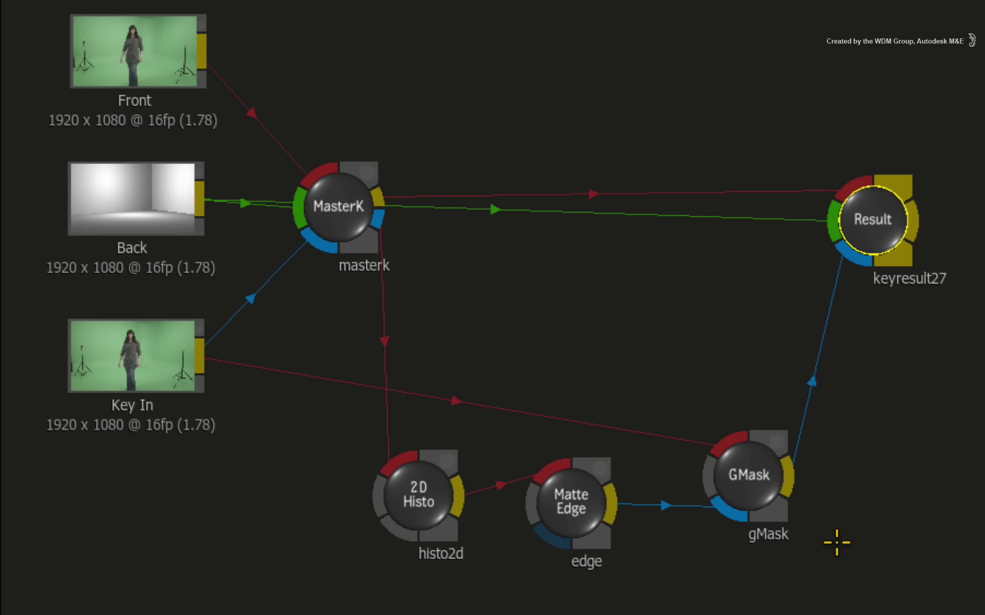
- Cut all connections between the clips and nodes, and move the MasterK node down beside the 2D Histo node
{"action": "mouse_move", "coordinate": [664, 97]}
{"action": "left_mouse_down"}
{"action": "mouse_move", "coordinate": [733, 234]}
{"action": "mouse_move", "coordinate": [897, 479]}
{"action": "left_mouse_up"}
{"action": "left_click_drag", "start_coordinate": [633, 92], "coordinate": [662, 601]}
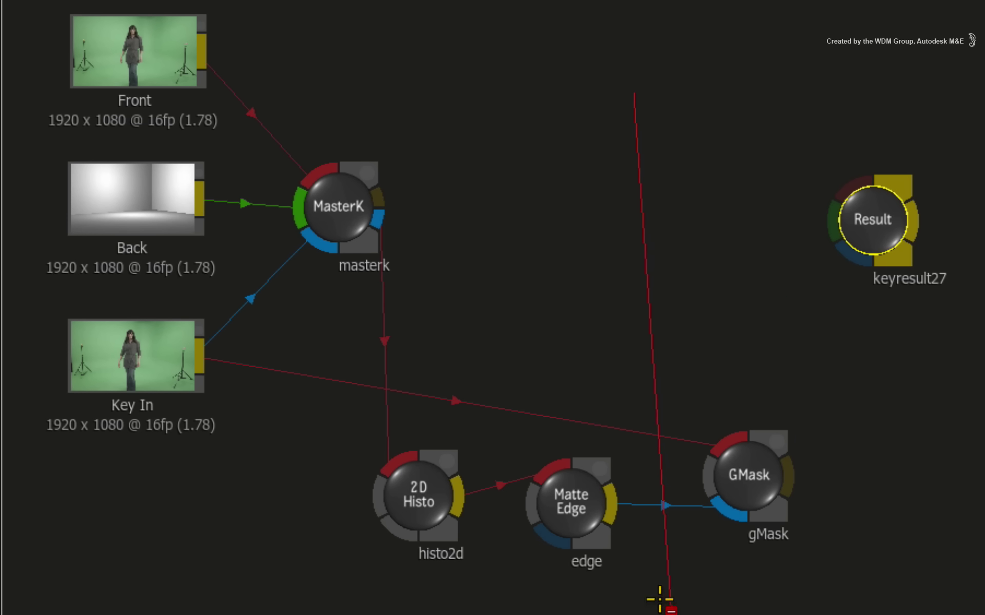
{"action": "left_click_drag", "start_coordinate": [516, 271], "coordinate": [484, 609]}
{"action": "left_click_drag", "start_coordinate": [410, 421], "coordinate": [361, 292]}
{"action": "left_click_drag", "start_coordinate": [272, 77], "coordinate": [287, 328]}
{"action": "left_click_drag", "start_coordinate": [325, 223], "coordinate": [278, 516]}
- Connect the Front, Back and Key In clips directly to the Result node's front, back and matte inputs and view the result
{"action": "left_click_drag", "start_coordinate": [207, 49], "coordinate": [851, 184]}
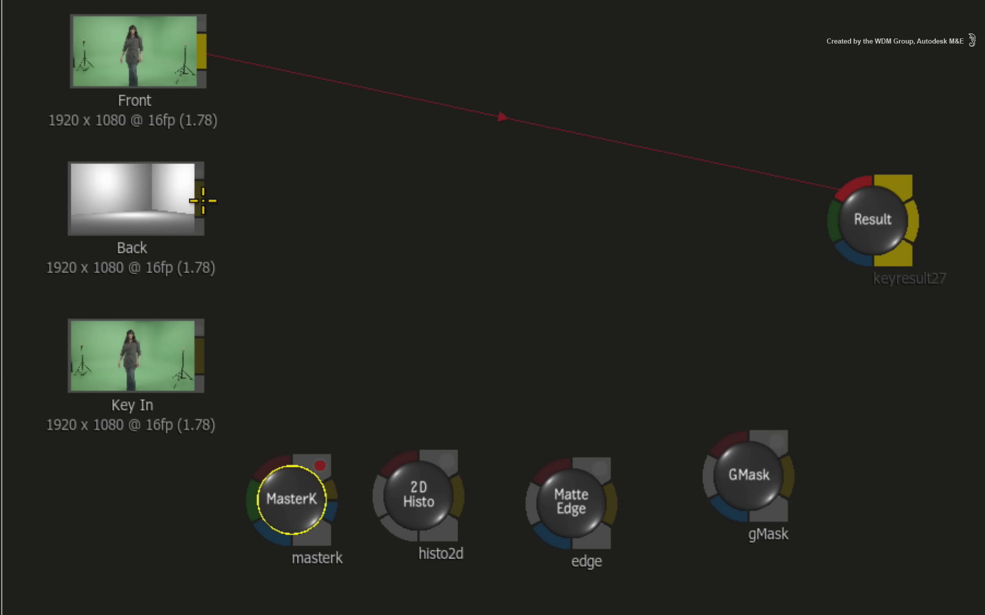
{"action": "left_click_drag", "start_coordinate": [201, 198], "coordinate": [821, 218]}
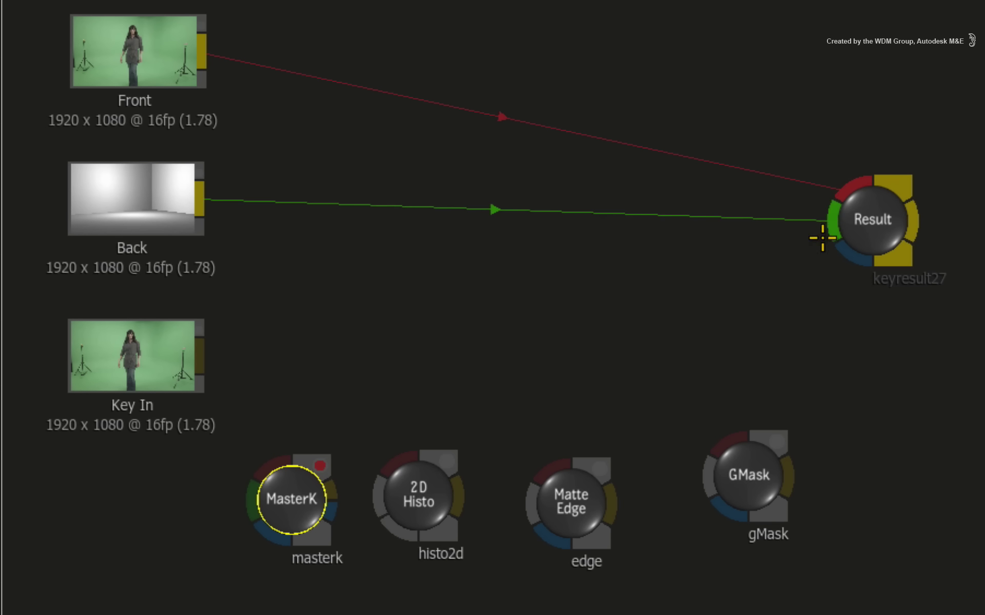
{"action": "left_click_drag", "start_coordinate": [200, 359], "coordinate": [844, 257]}
{"action": "left_click", "coordinate": [874, 220]}
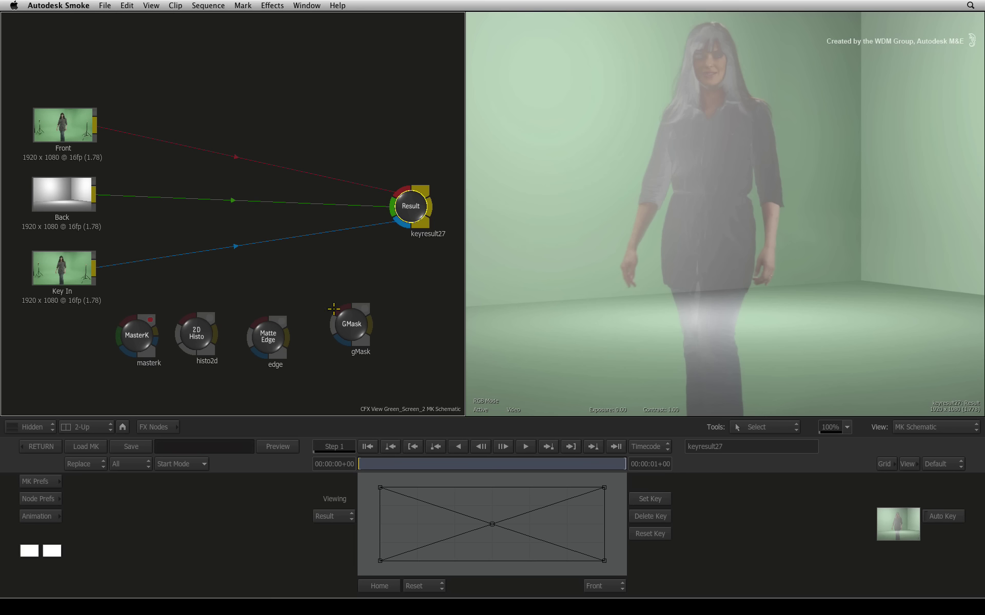
- Insert a Matte Blend node into the connection between Key In and Result and place it below the back connection
{"action": "left_click", "coordinate": [122, 428]}
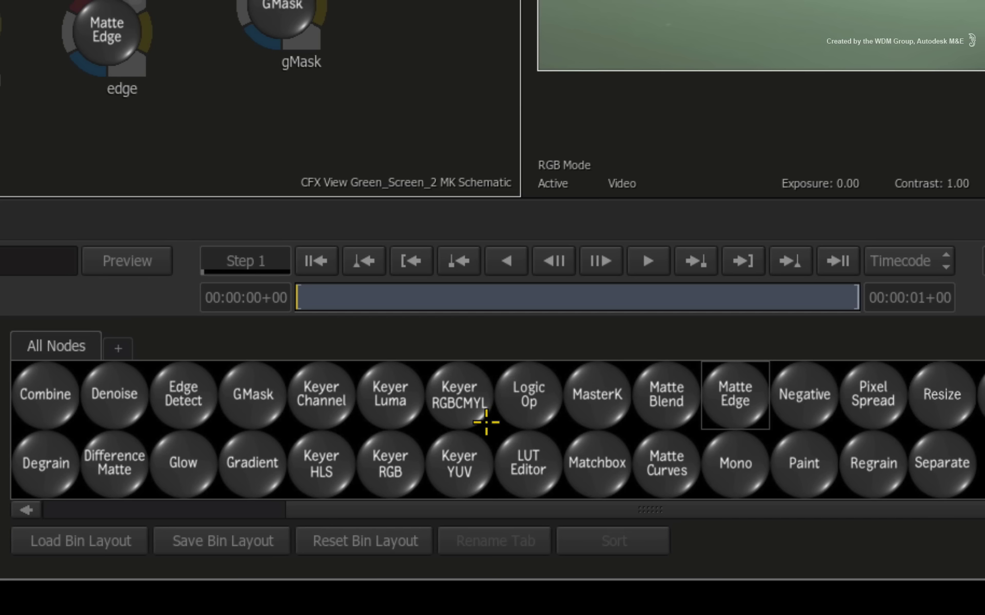
{"action": "key", "text": "m"}
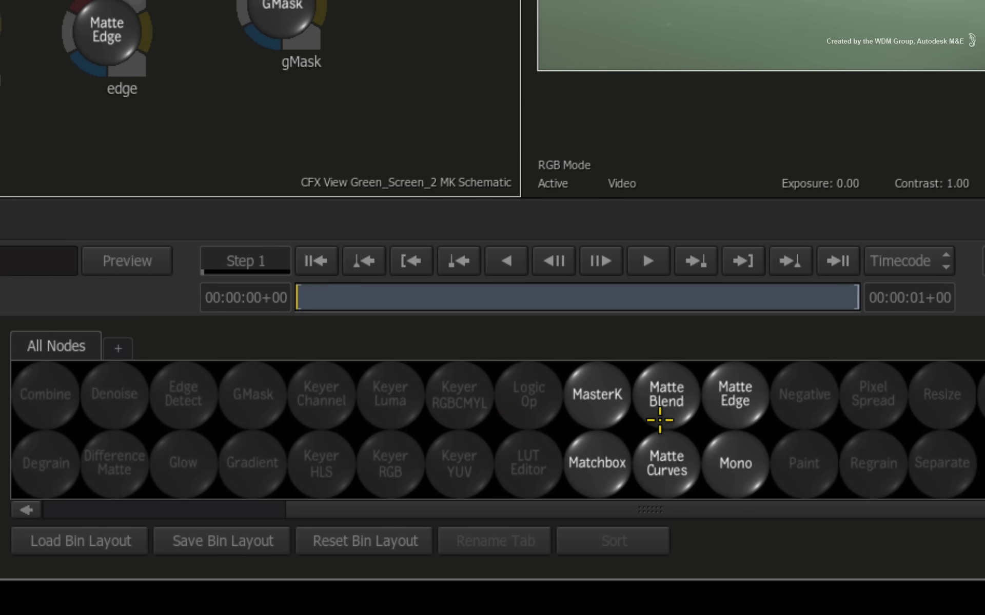
{"action": "left_click_drag", "start_coordinate": [659, 382], "coordinate": [610, 291]}
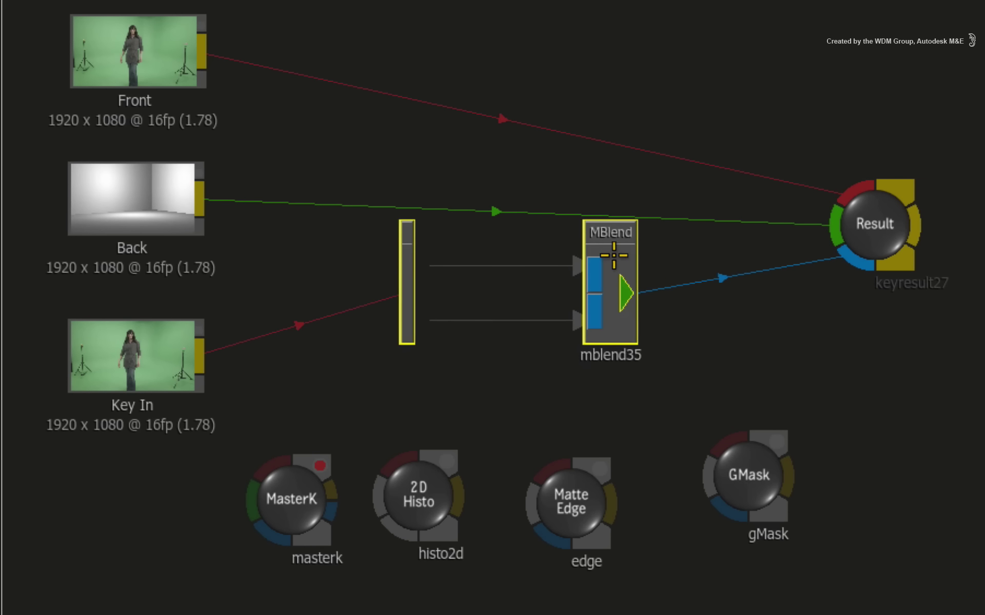
{"action": "left_click_drag", "start_coordinate": [612, 245], "coordinate": [620, 306]}
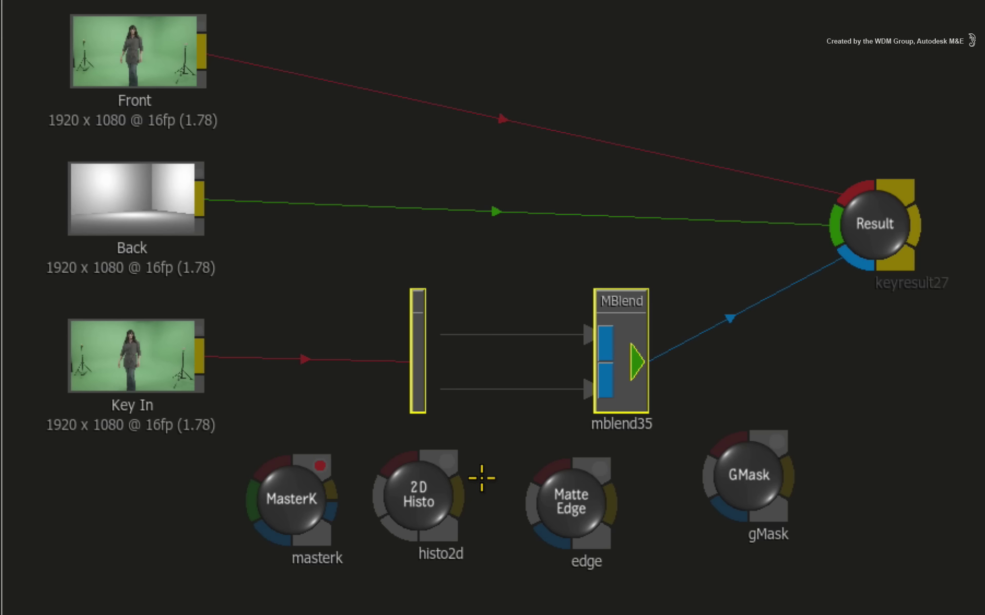
- Place the MasterK, 2D Histo, Matte Edge and GMask nodes in that order on the Matte Blend branch
{"action": "left_click_drag", "start_coordinate": [318, 466], "coordinate": [448, 338]}
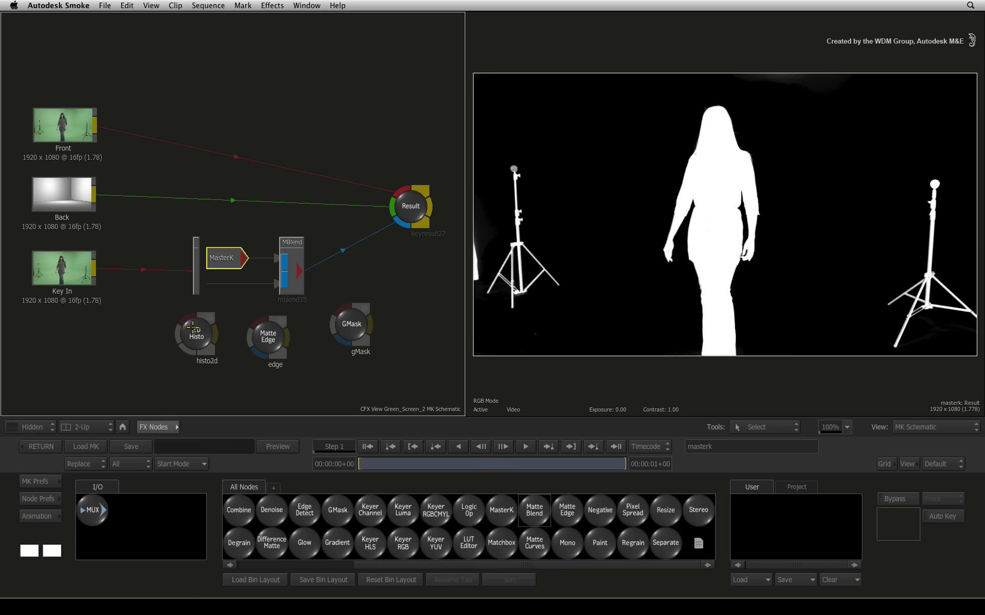
{"action": "left_click_drag", "start_coordinate": [192, 328], "coordinate": [195, 259]}
{"action": "left_click_drag", "start_coordinate": [268, 337], "coordinate": [236, 259]}
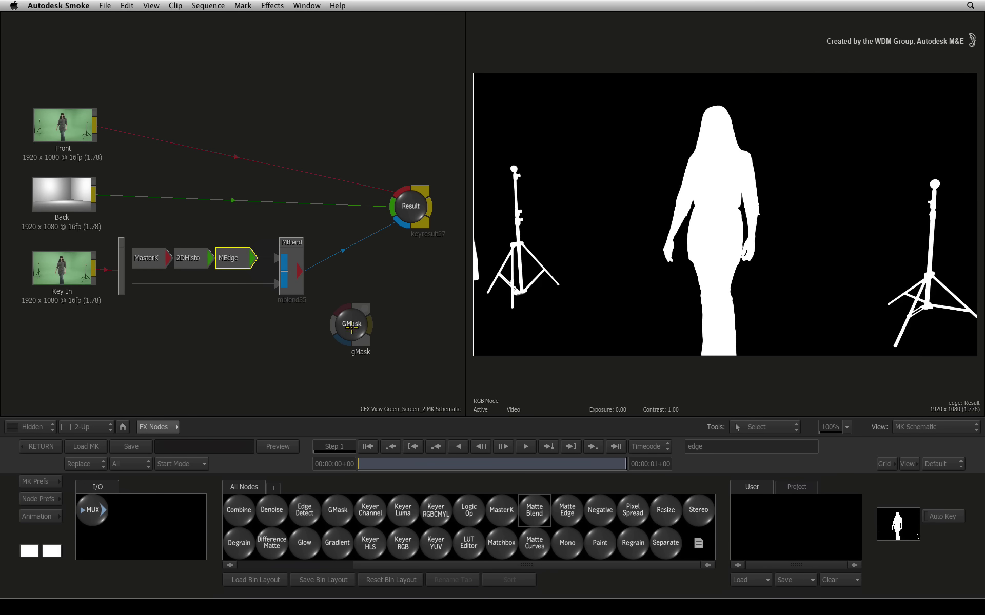
{"action": "left_click_drag", "start_coordinate": [351, 327], "coordinate": [340, 278]}
- Examine the matte output of the MasterK, 2D Histo, Matte Edge and GMask nodes in the branch
{"action": "left_click", "coordinate": [173, 294]}
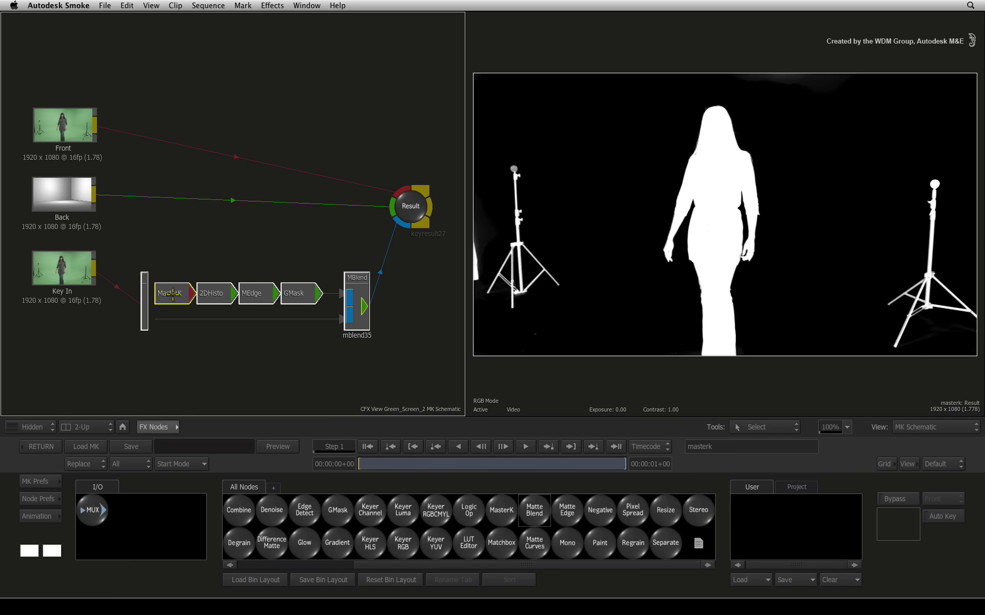
{"action": "left_click", "coordinate": [295, 294]}
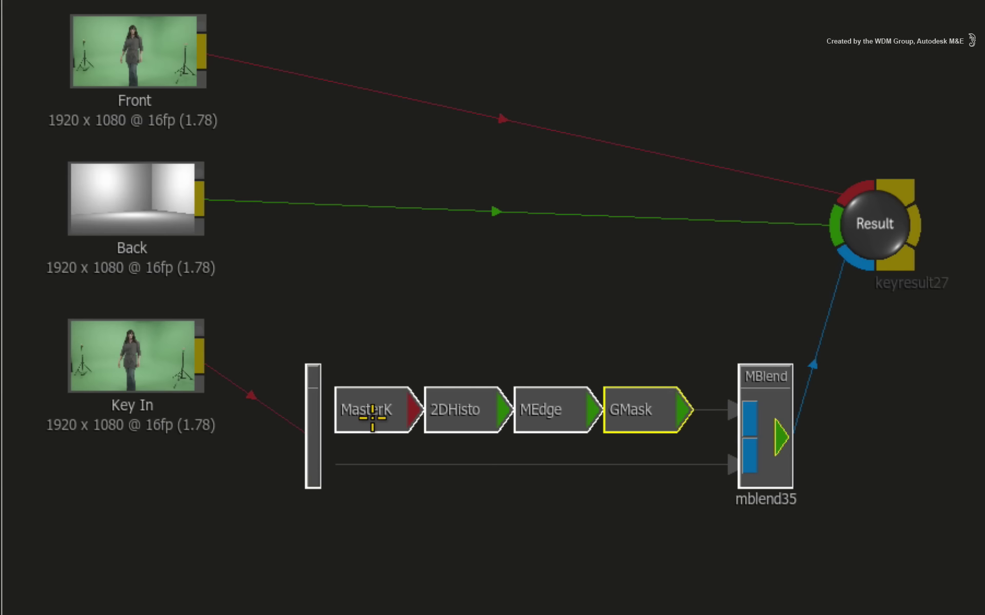
{"action": "left_click", "coordinate": [173, 294]}
{"action": "left_click", "coordinate": [214, 294]}
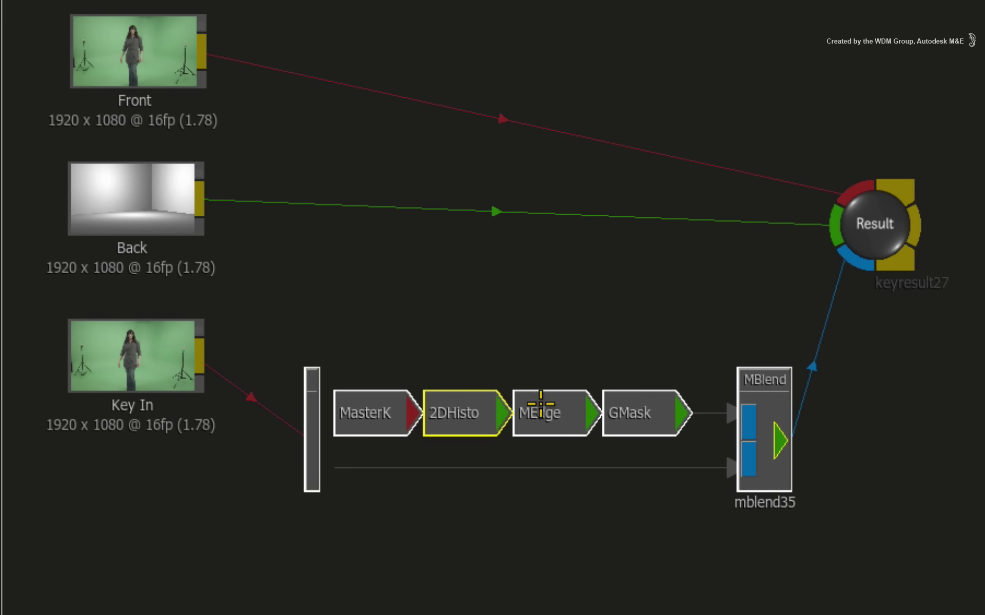
{"action": "left_click", "coordinate": [252, 291]}
{"action": "left_click", "coordinate": [625, 401]}
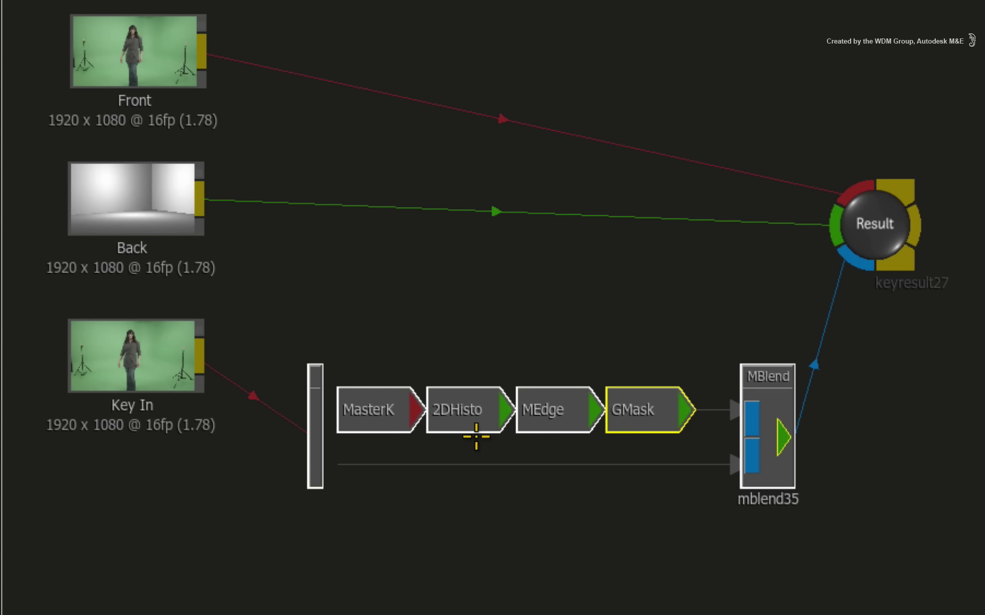
{"action": "left_click", "coordinate": [467, 487]}
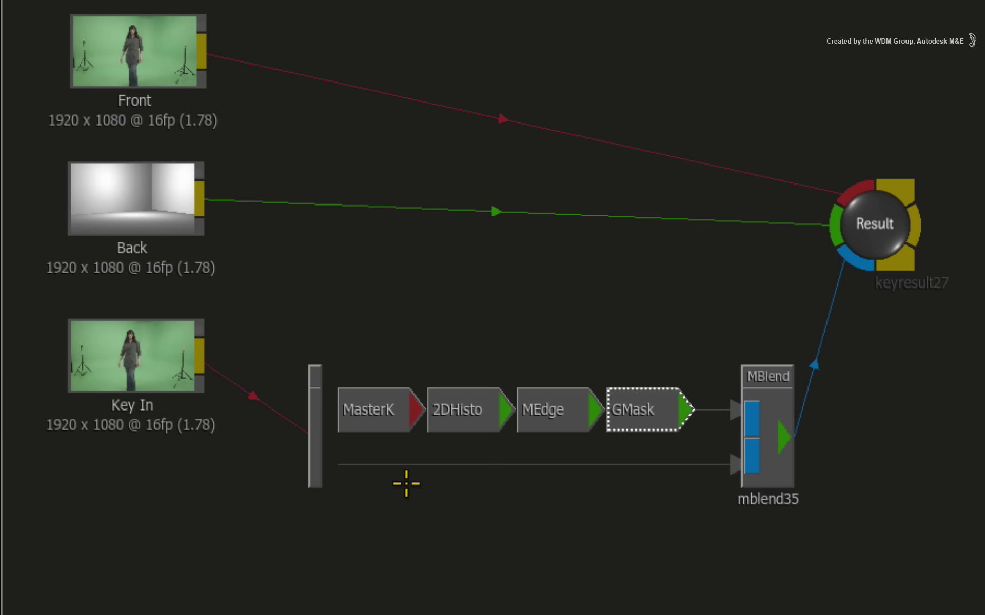
{"action": "left_click", "coordinate": [643, 411]}
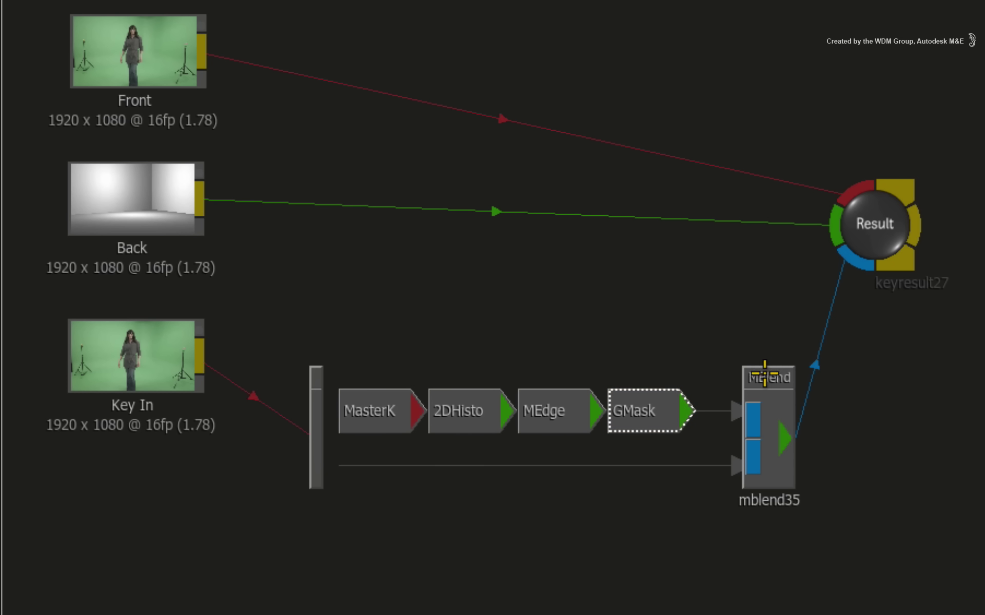
- Add a second branch to the Matte Blend node and place a new MasterK node on it
{"action": "left_click", "coordinate": [357, 280]}
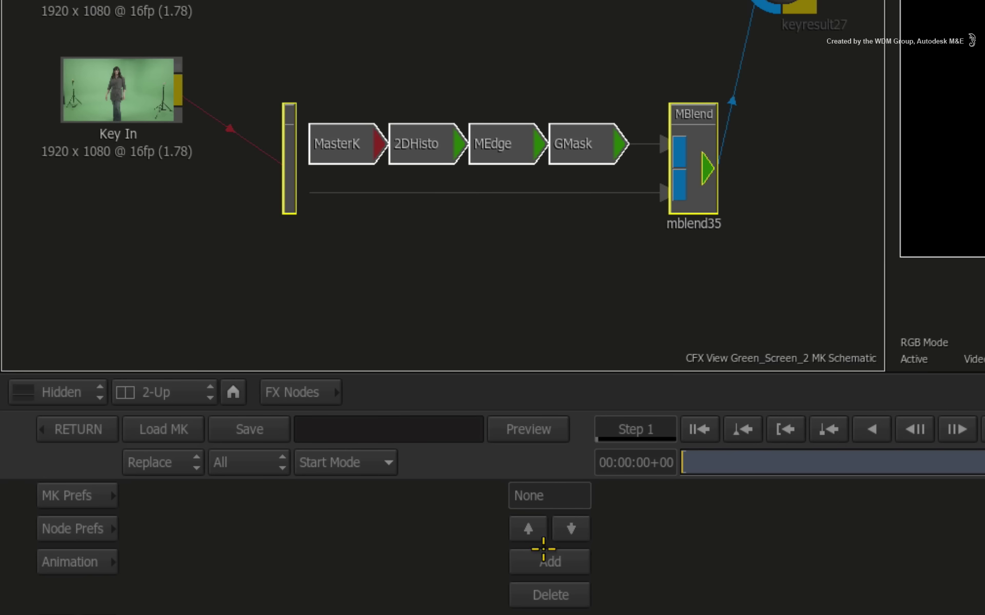
{"action": "left_click", "coordinate": [550, 562]}
{"action": "left_click_drag", "start_coordinate": [696, 55], "coordinate": [685, 60]}
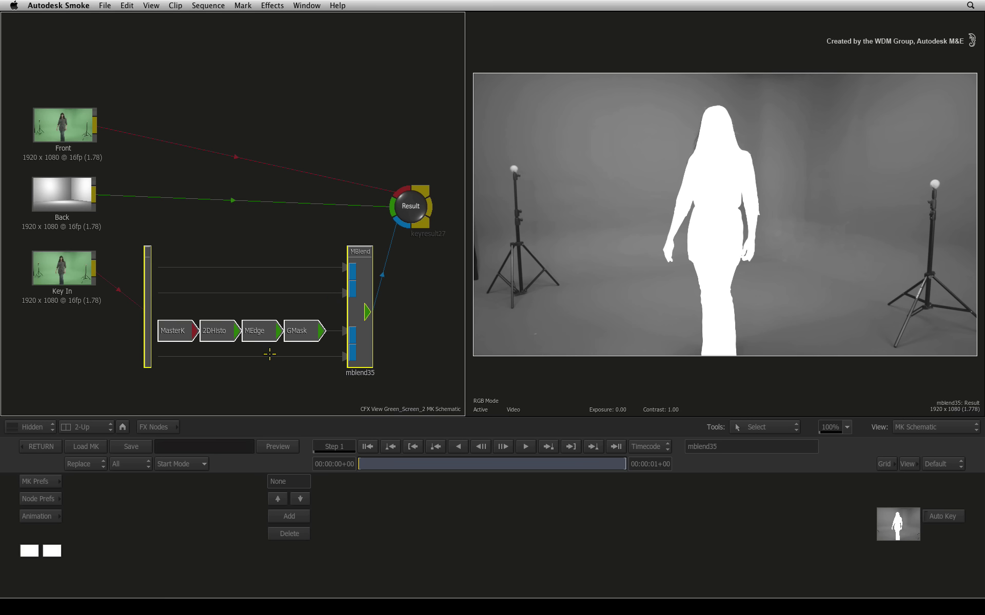
{"action": "left_click", "coordinate": [139, 428]}
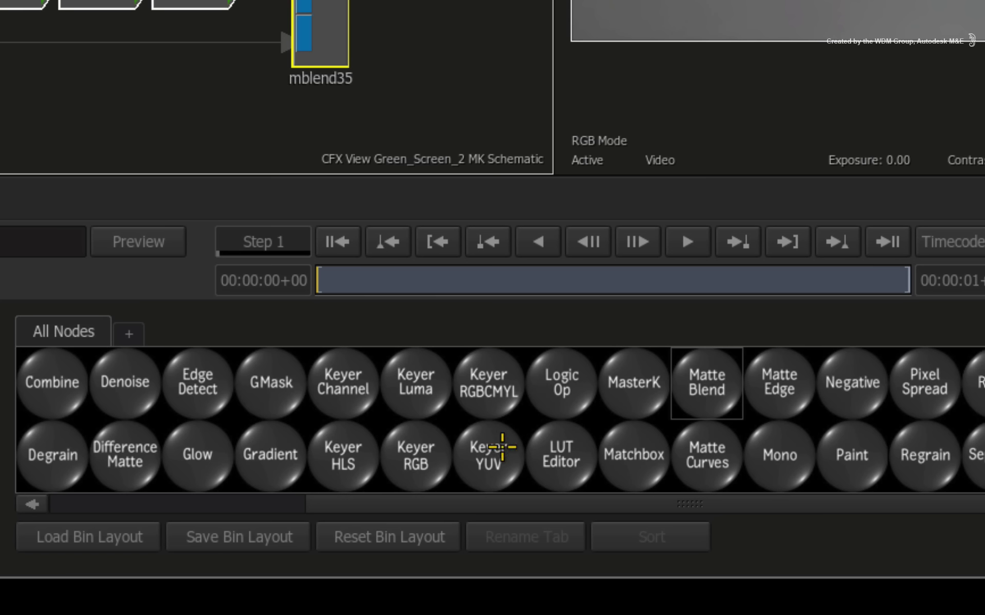
{"action": "key", "text": "m"}
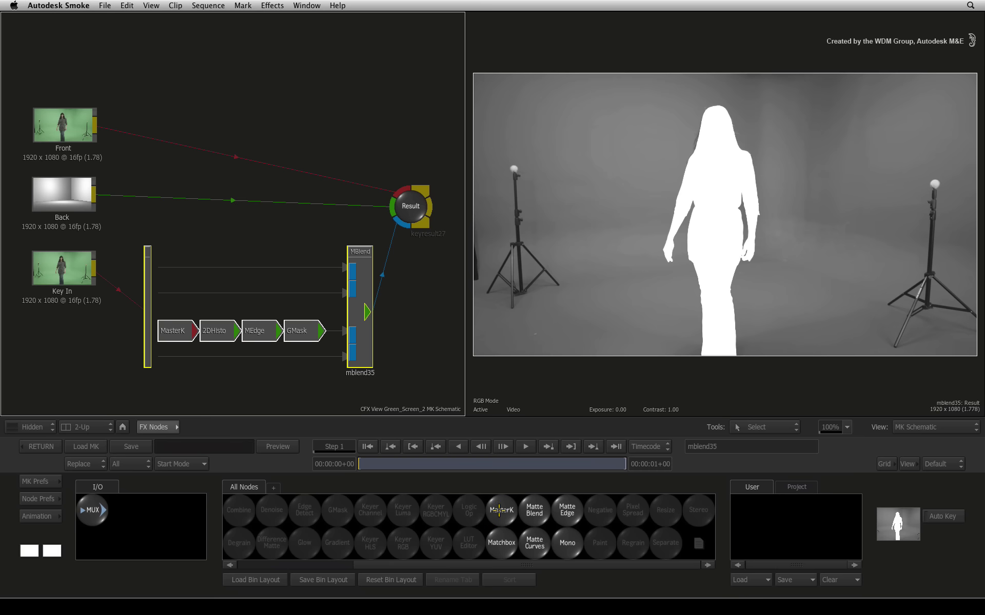
{"action": "left_click_drag", "start_coordinate": [499, 509], "coordinate": [175, 268]}
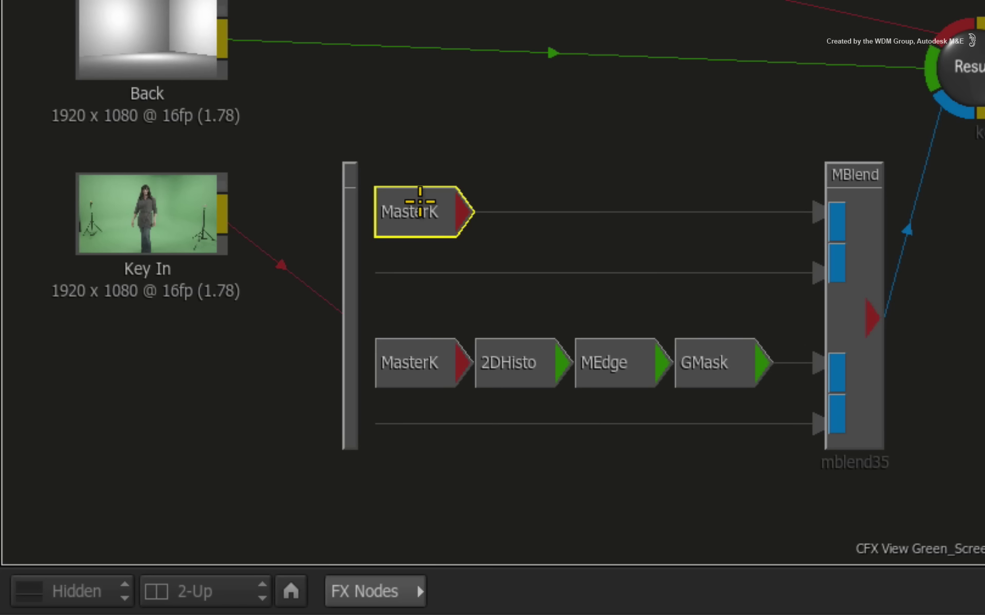
- Try removing the new MasterK node from the upper branch and put it back
{"action": "left_click", "coordinate": [190, 266]}
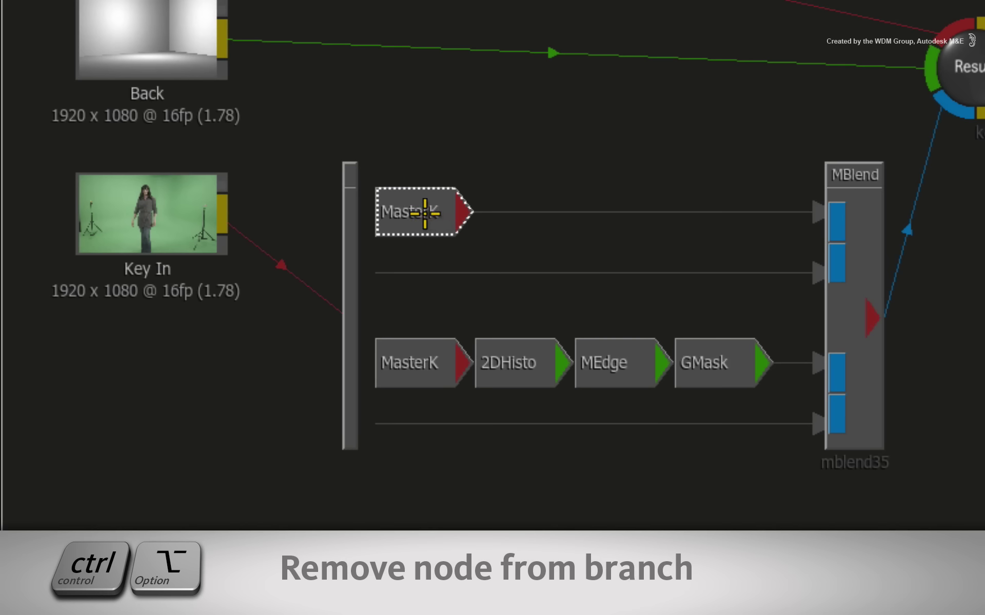
{"action": "mouse_move", "coordinate": [427, 208]}
{"action": "left_mouse_down"}
{"action": "mouse_move", "coordinate": [469, 139]}
{"action": "mouse_move", "coordinate": [554, 136]}
{"action": "mouse_move", "coordinate": [531, 172]}
{"action": "mouse_move", "coordinate": [434, 210]}
{"action": "mouse_move", "coordinate": [439, 180]}
{"action": "mouse_move", "coordinate": [500, 138]}
{"action": "mouse_move", "coordinate": [440, 170]}
{"action": "mouse_move", "coordinate": [424, 205]}
{"action": "mouse_move", "coordinate": [433, 211]}
{"action": "left_mouse_up"}
- Open the upper MasterK's settings, go to the last frame and sample the green background to pull a matte of the woman
{"action": "left_click", "coordinate": [179, 265]}
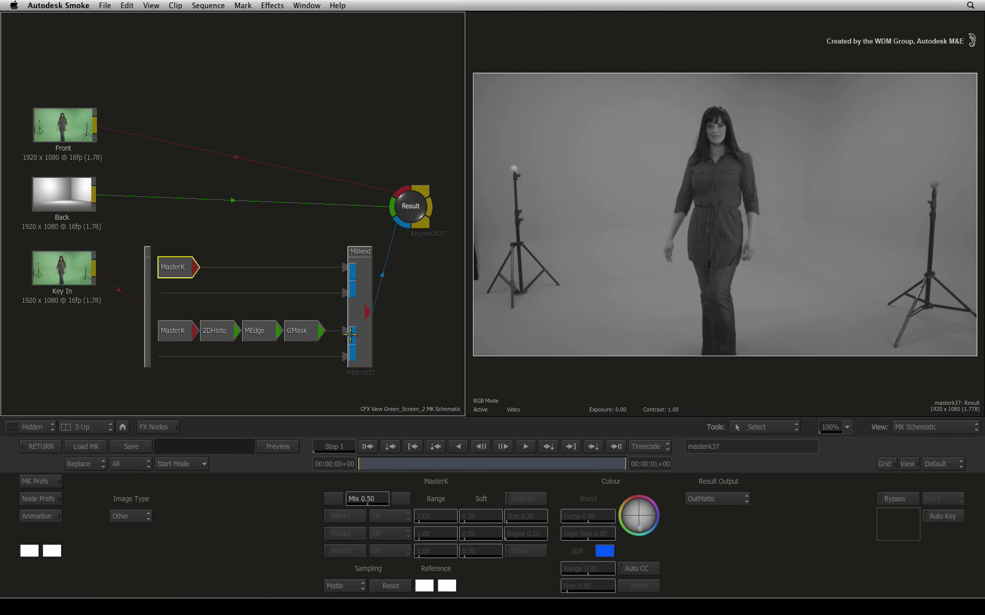
{"action": "left_click_drag", "start_coordinate": [678, 226], "coordinate": [695, 308]}
{"action": "left_click_drag", "start_coordinate": [702, 205], "coordinate": [671, 402]}
{"action": "left_click", "coordinate": [614, 446]}
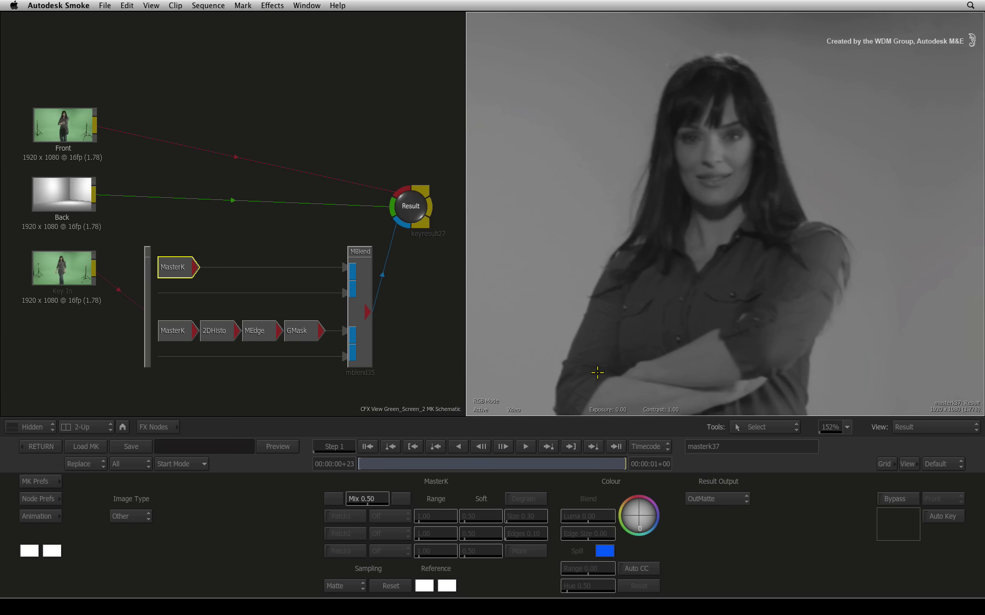
{"action": "left_click", "coordinate": [175, 265]}
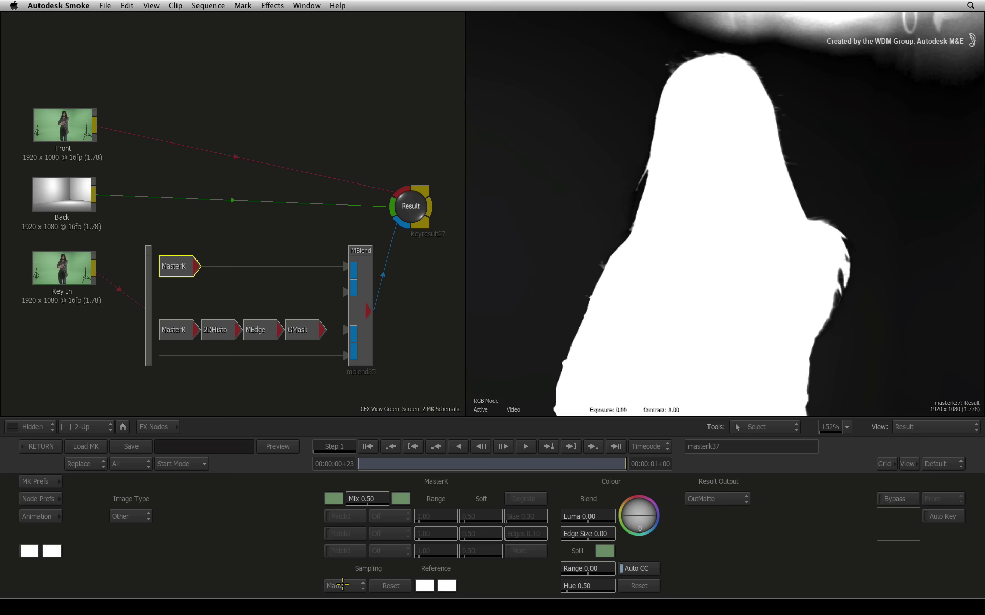
- Sample the grey background area above the woman's head as black Patch1, with range 1.72 and softness 0.96
{"action": "left_click_drag", "start_coordinate": [342, 585], "coordinate": [342, 536]}
{"action": "left_click_drag", "start_coordinate": [781, 48], "coordinate": [815, 57]}
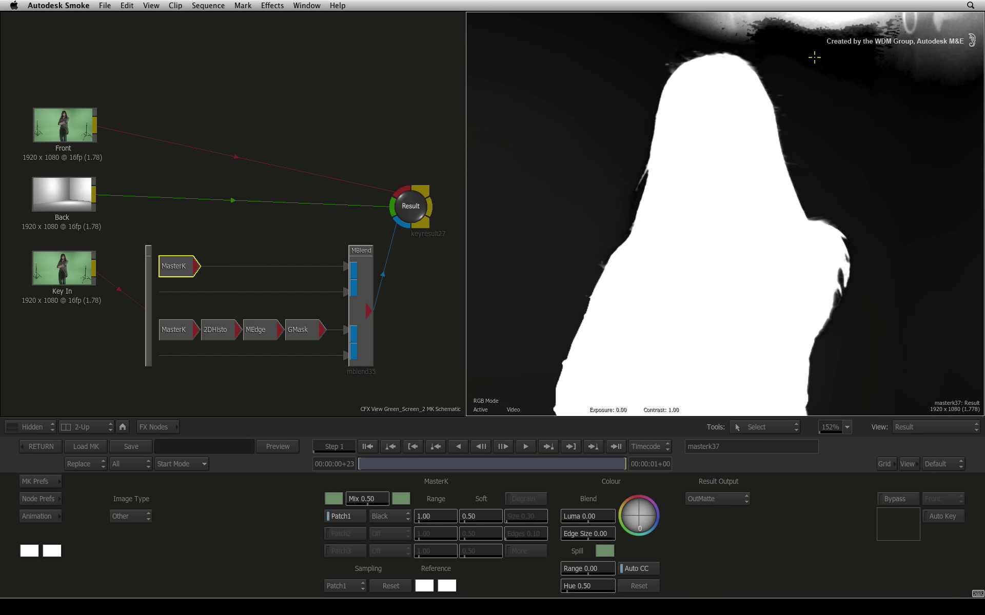
{"action": "left_click", "coordinate": [767, 29]}
{"action": "left_click_drag", "start_coordinate": [429, 516], "coordinate": [469, 513]}
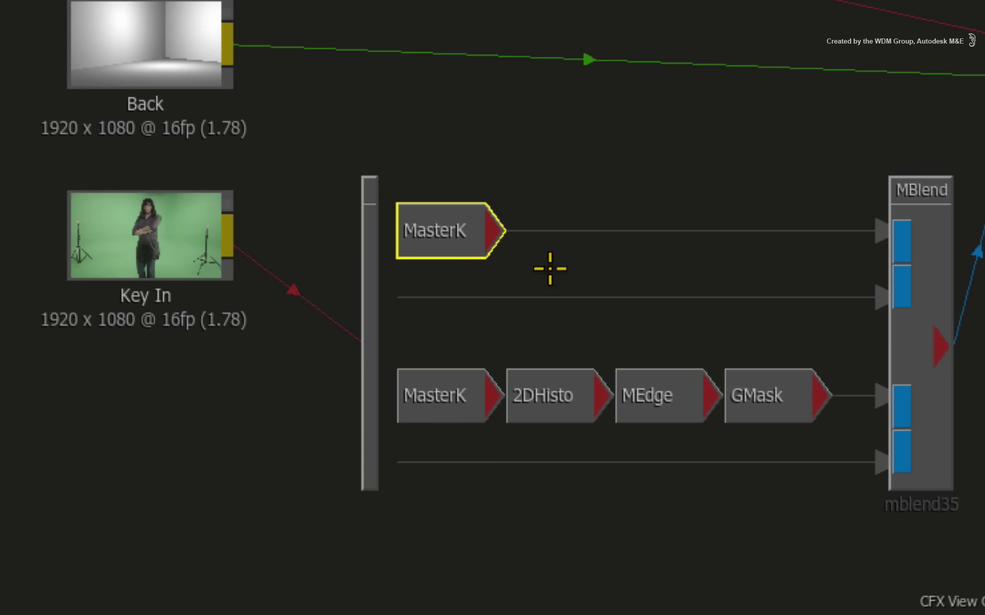
{"action": "right_click", "coordinate": [177, 271]}
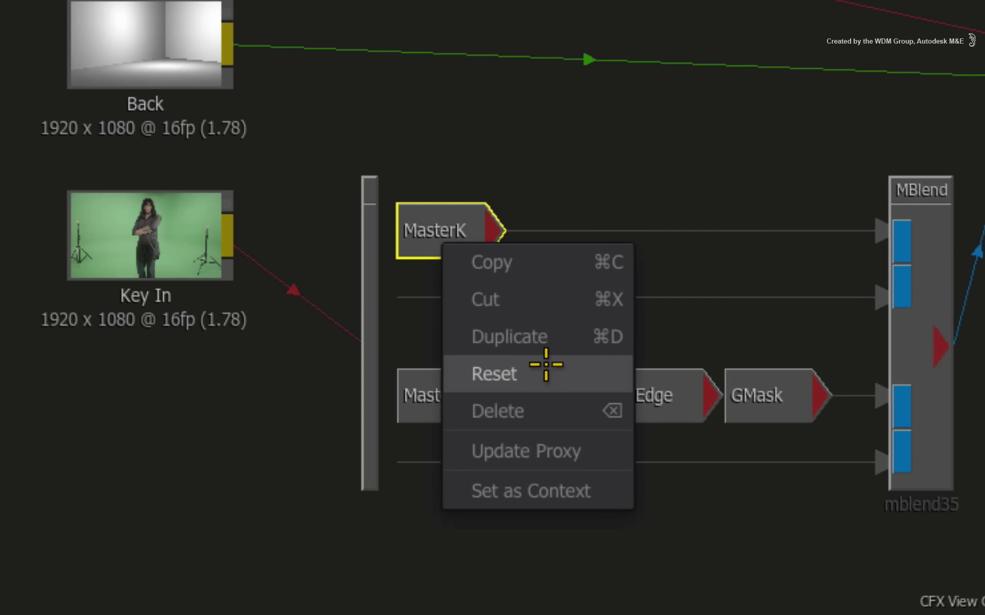
{"action": "left_click", "coordinate": [781, 359]}
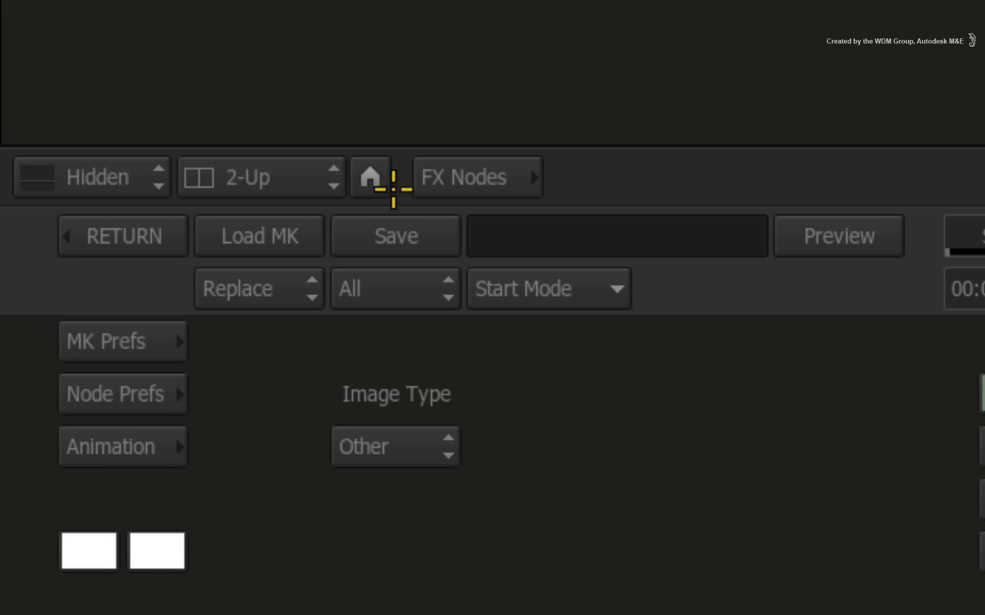
- Add a GMask node after the MasterK in the upper branch and display its front view
{"action": "left_click", "coordinate": [122, 427]}
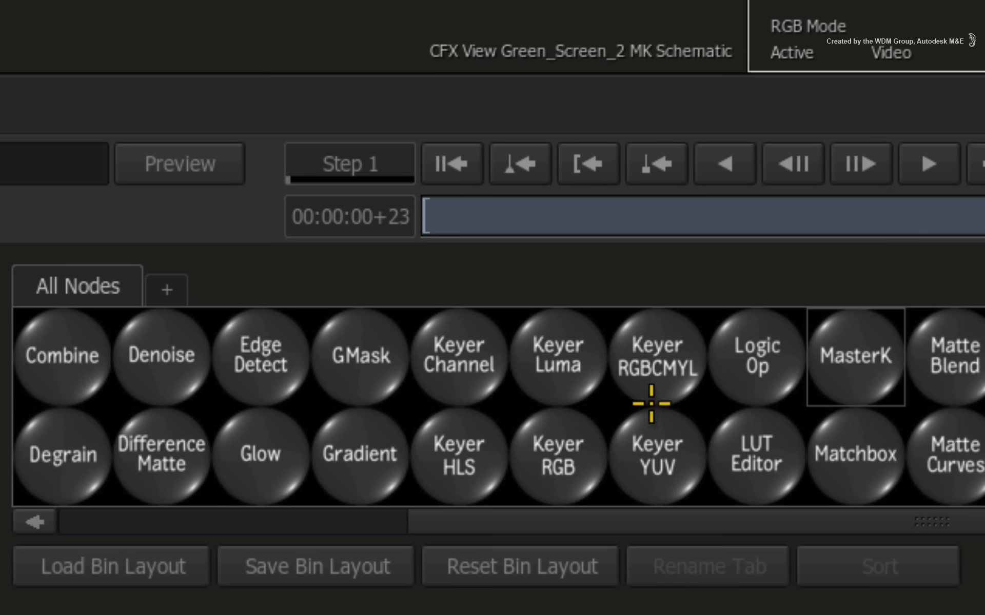
{"action": "key", "text": "g"}
{"action": "left_click_drag", "start_coordinate": [499, 510], "coordinate": [221, 264]}
{"action": "key", "text": "F1"}
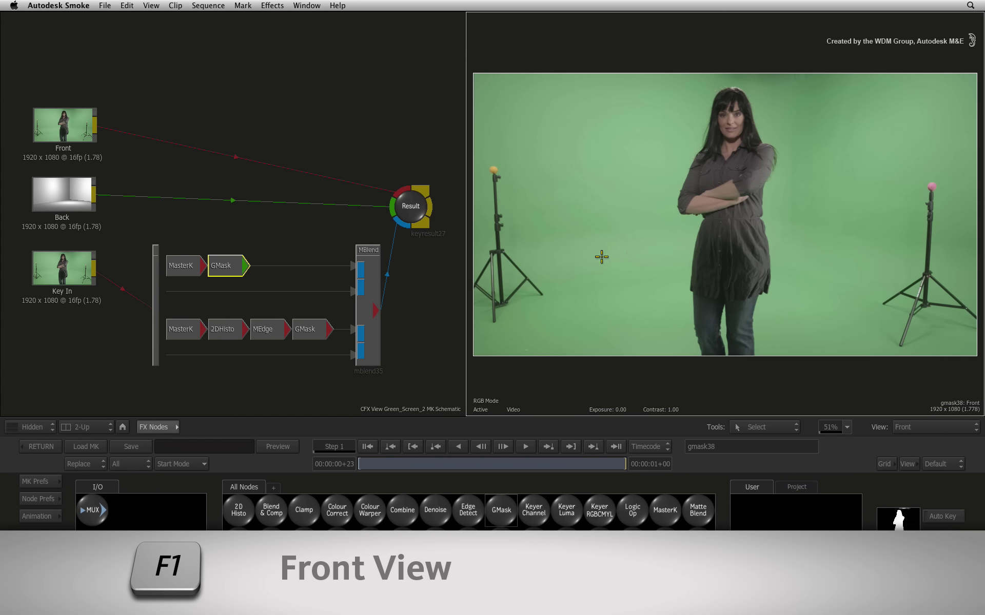
- Draw a closed garbage mask around the woman's head, shoulders and upper torso in the new GMask and display the result matte
{"action": "left_click", "coordinate": [213, 265]}
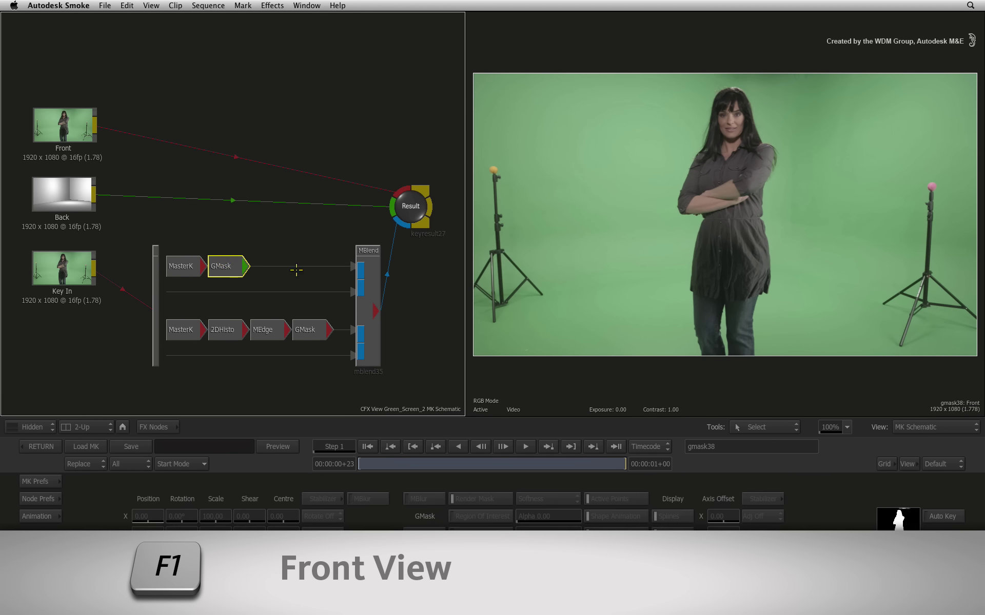
{"action": "left_click", "coordinate": [675, 250]}
{"action": "mouse_move", "coordinate": [654, 238]}
{"action": "left_mouse_down"}
{"action": "mouse_move", "coordinate": [683, 235]}
{"action": "mouse_move", "coordinate": [716, 160]}
{"action": "mouse_move", "coordinate": [714, 297]}
{"action": "mouse_move", "coordinate": [702, 302]}
{"action": "left_mouse_up"}
{"action": "left_click", "coordinate": [708, 464]}
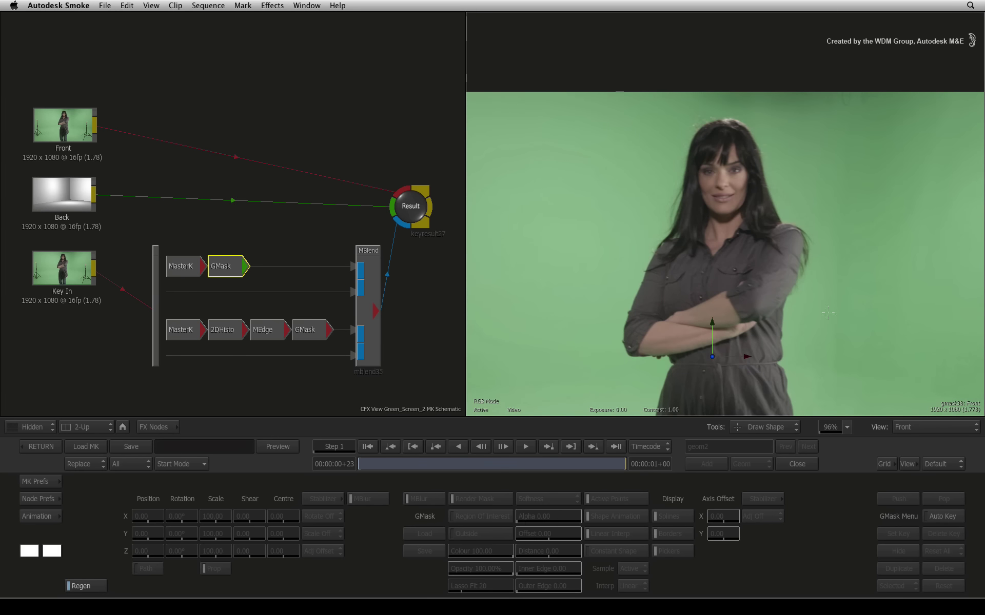
{"action": "left_click", "coordinate": [616, 319]}
{"action": "left_click", "coordinate": [614, 259]}
{"action": "left_click", "coordinate": [654, 197]}
{"action": "left_click", "coordinate": [669, 151]}
{"action": "left_click", "coordinate": [735, 107]}
{"action": "left_click", "coordinate": [763, 125]}
{"action": "left_click", "coordinate": [788, 191]}
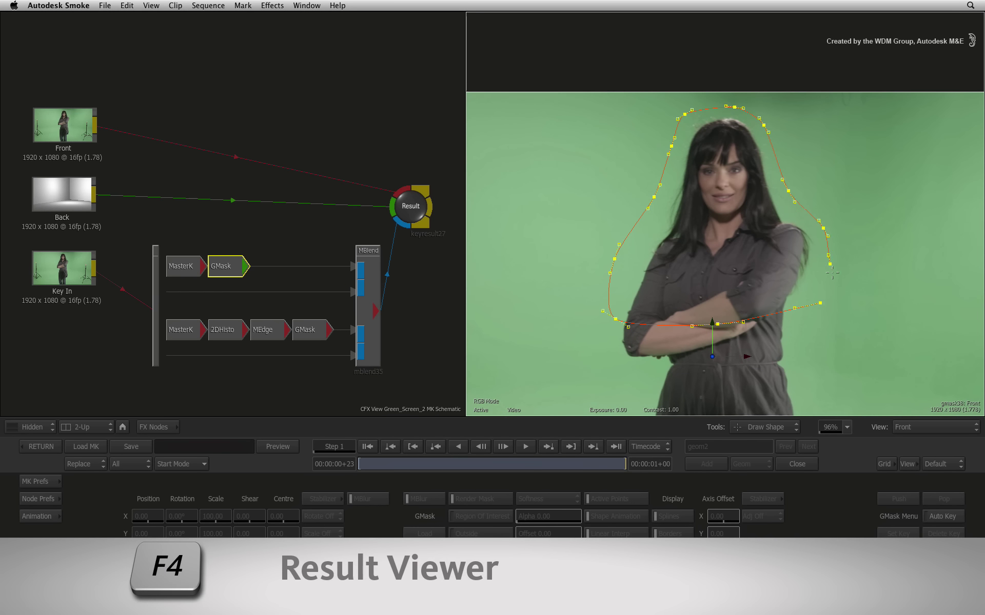
{"action": "left_click_drag", "start_coordinate": [820, 305], "coordinate": [812, 307]}
{"action": "key", "text": "F4"}
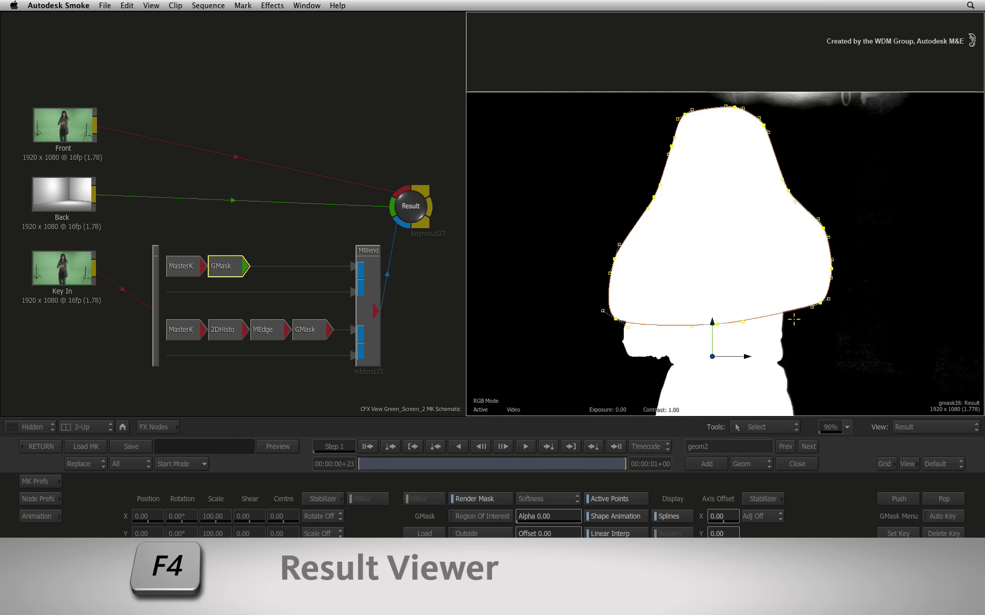
- Limit the upper GMask to its region of interest, with a softness offset of 11 and an adjusted point above the woman's head
{"action": "left_click_drag", "start_coordinate": [734, 107], "coordinate": [733, 113]}
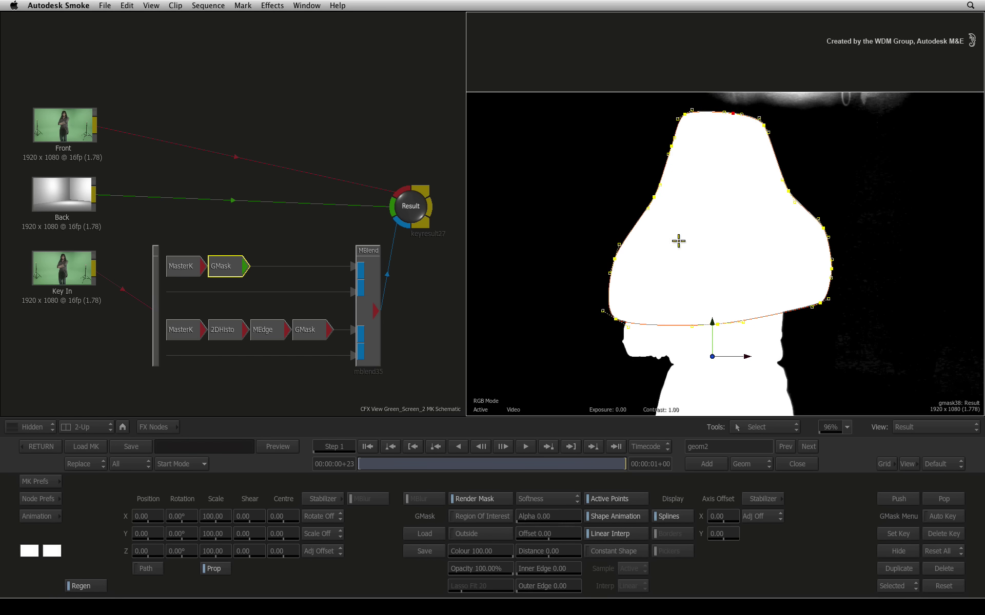
{"action": "left_click", "coordinate": [493, 516]}
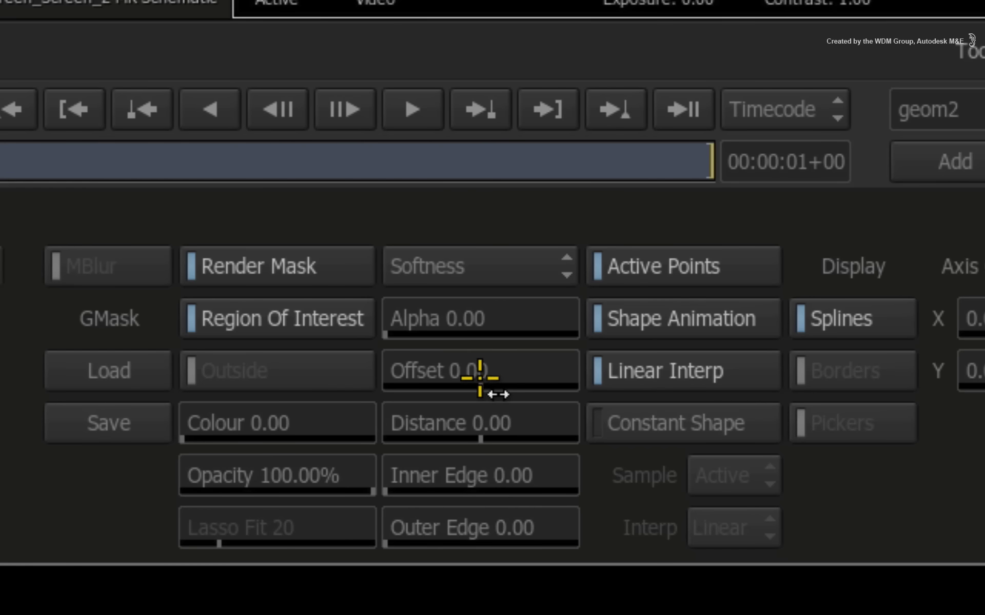
{"action": "left_click_drag", "start_coordinate": [548, 536], "coordinate": [537, 537]}
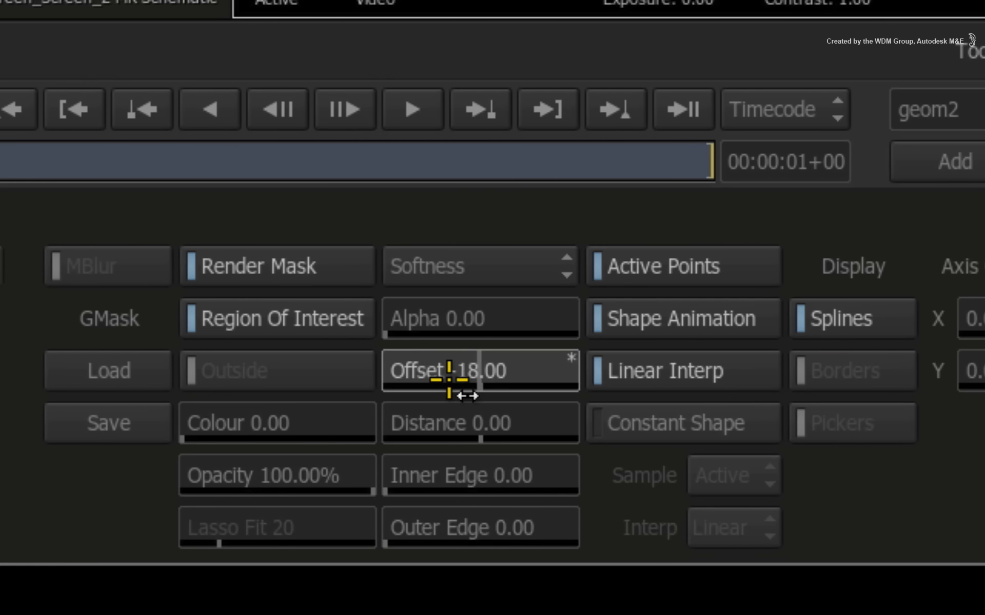
{"action": "left_click_drag", "start_coordinate": [449, 379], "coordinate": [451, 378]}
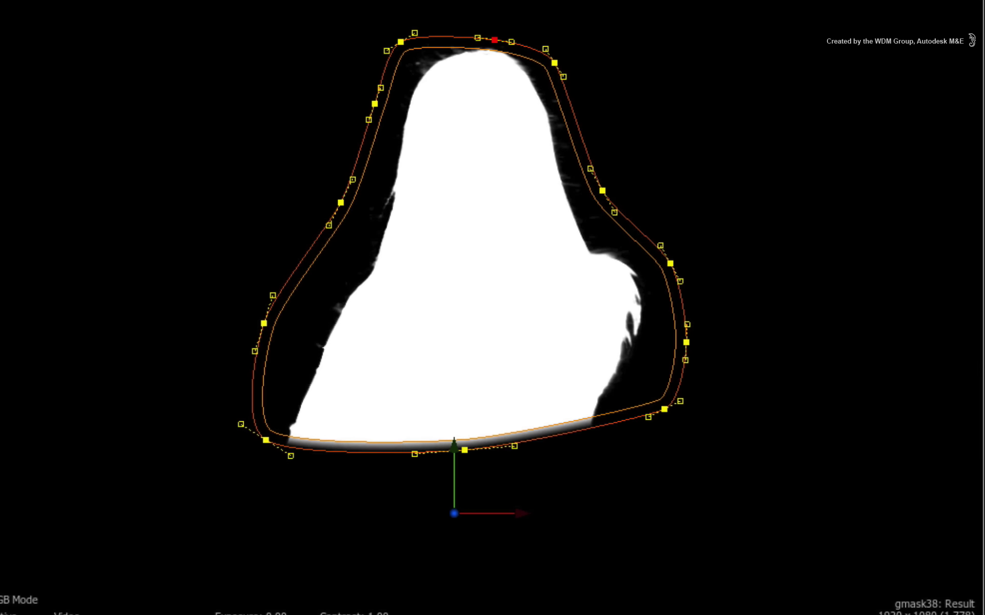
{"action": "left_click_drag", "start_coordinate": [495, 39], "coordinate": [501, 36]}
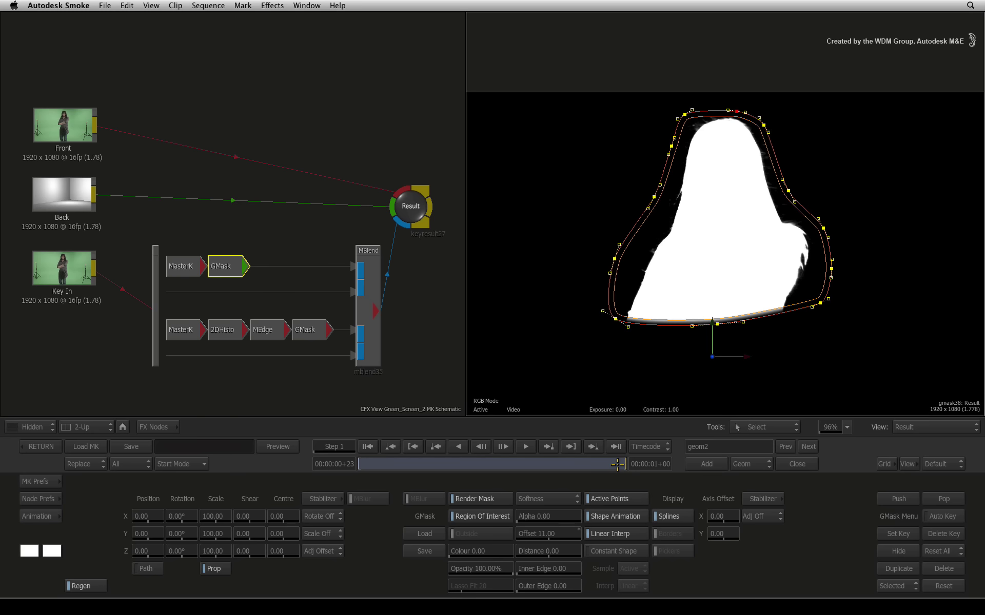
- Check the mask against the moving woman across the clip, open the GMask's axis Stabilizer and deactivate Tracker 2, leaving Tracker 1 selected
{"action": "left_click_drag", "start_coordinate": [615, 464], "coordinate": [359, 454]}
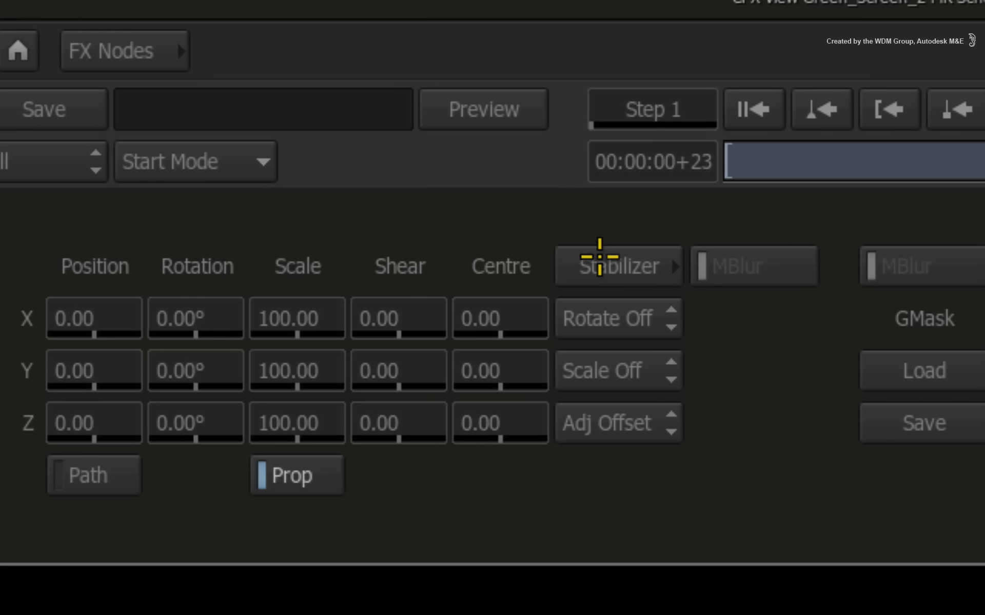
{"action": "left_click", "coordinate": [593, 257]}
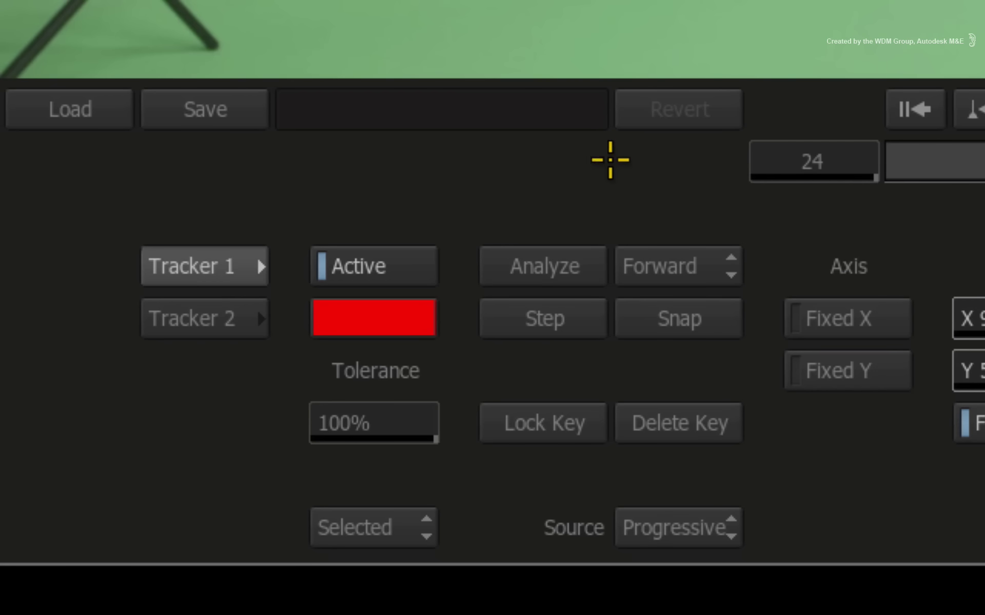
{"action": "left_click", "coordinate": [136, 515]}
{"action": "left_click", "coordinate": [382, 268]}
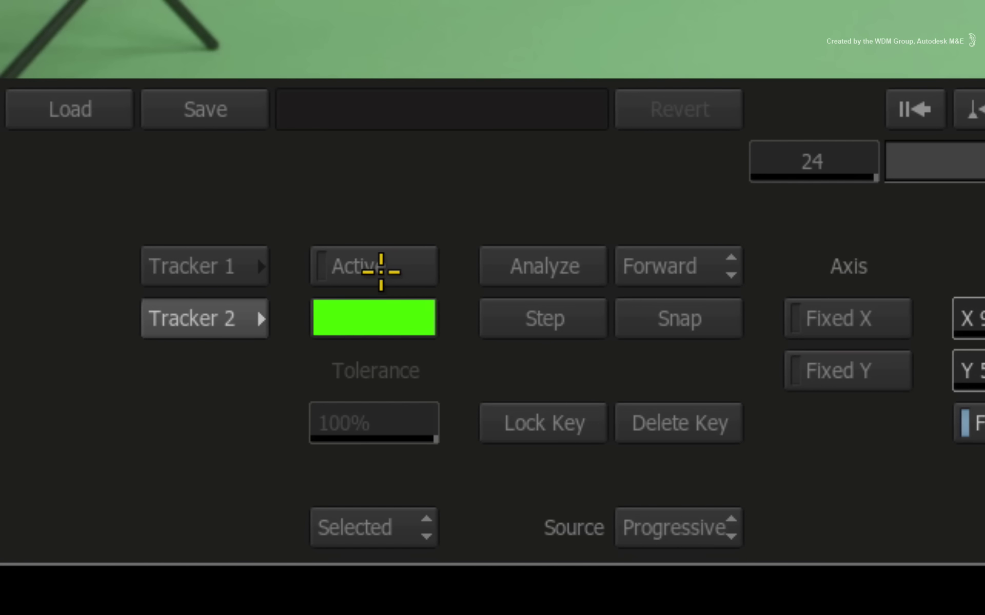
{"action": "left_click", "coordinate": [169, 265]}
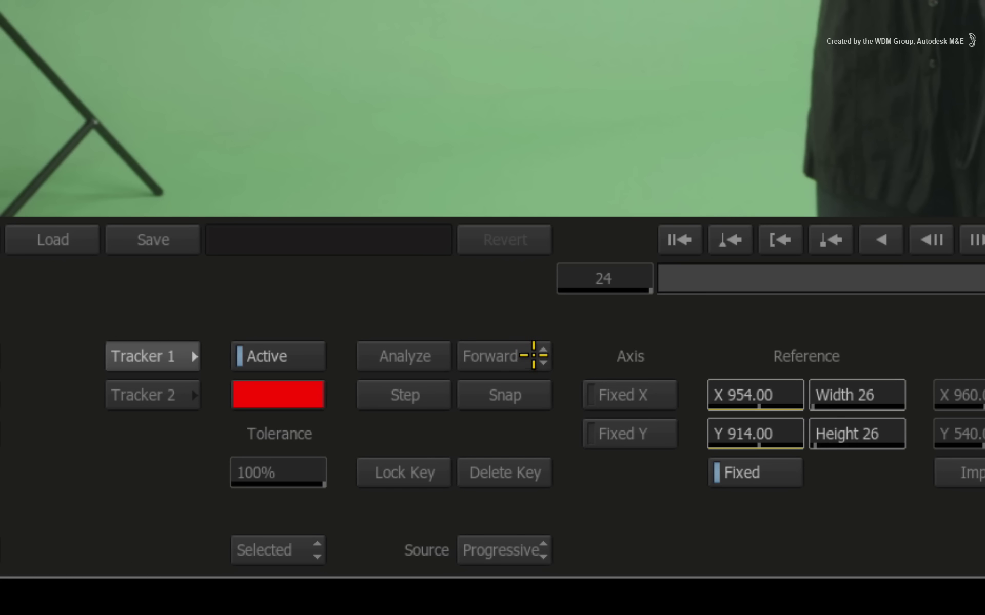
- Analyze Tracker 1 backward from the woman's forehead at X 954, Y 914, and return to the GMask to check its motion
{"action": "left_click", "coordinate": [533, 358]}
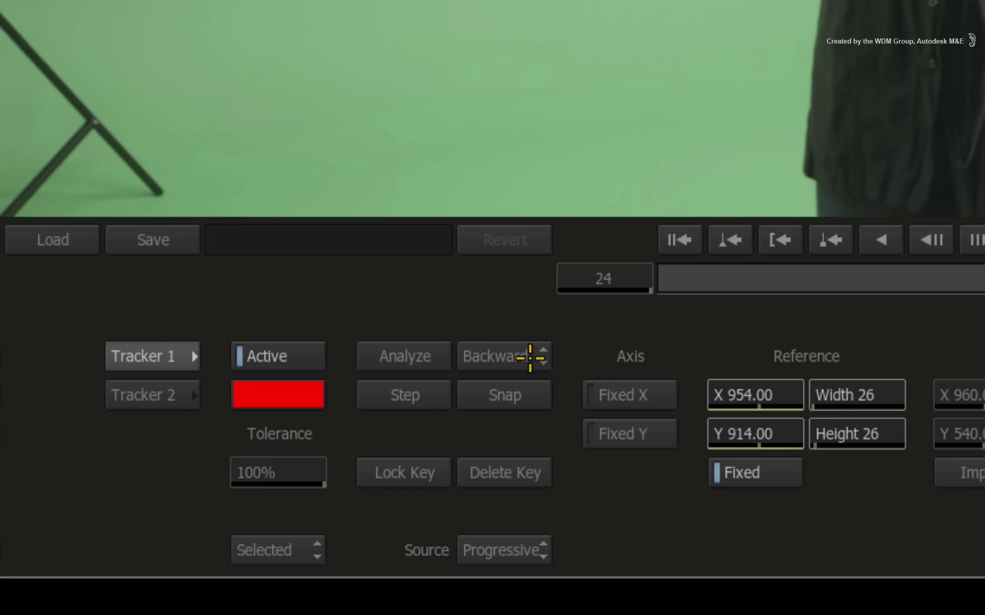
{"action": "left_click", "coordinate": [434, 359]}
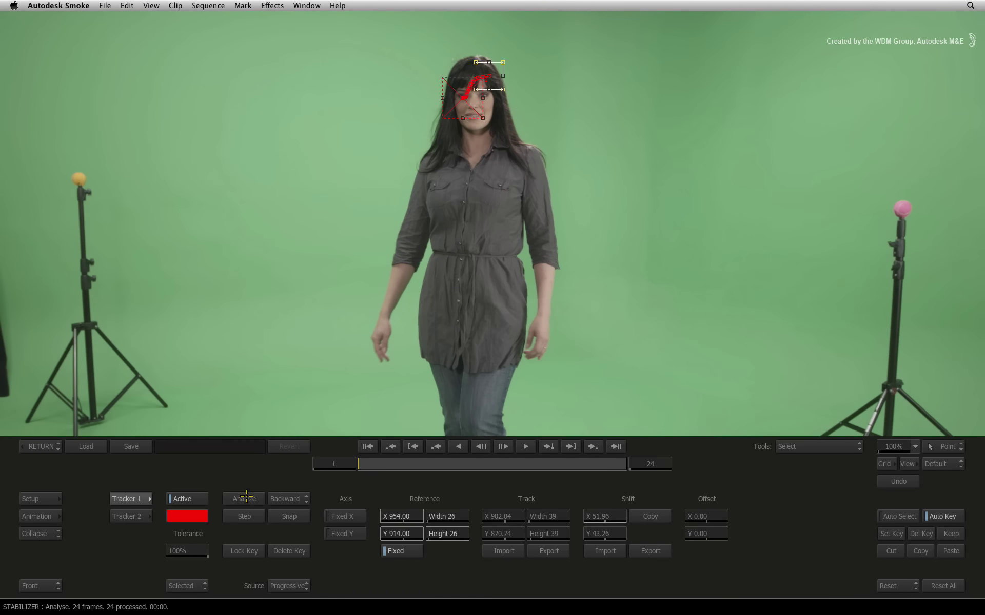
{"action": "left_click", "coordinate": [47, 447]}
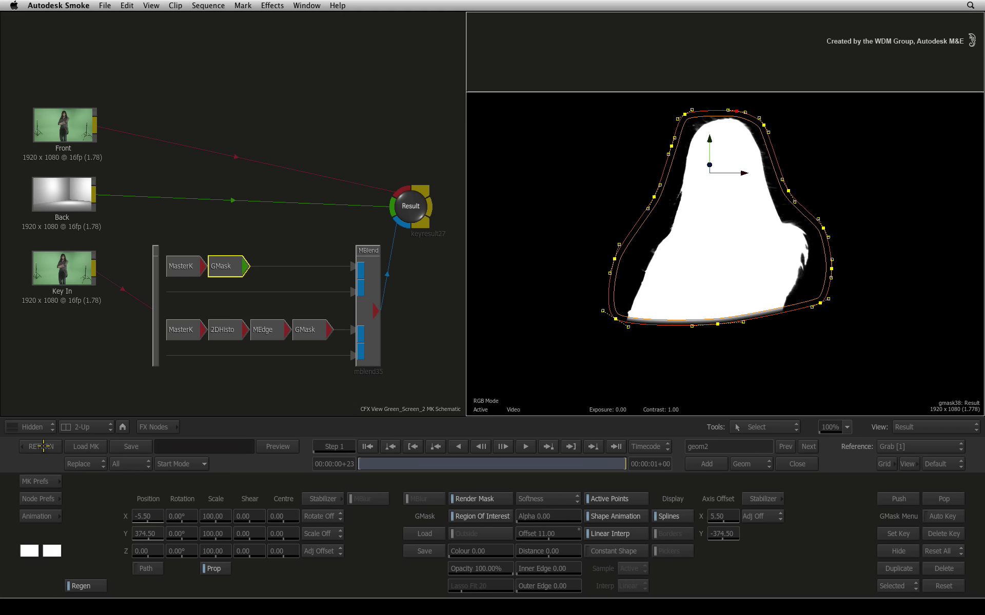
{"action": "mouse_move", "coordinate": [367, 464]}
{"action": "left_mouse_down"}
{"action": "mouse_move", "coordinate": [681, 464]}
{"action": "mouse_move", "coordinate": [328, 463]}
{"action": "mouse_move", "coordinate": [674, 446]}
{"action": "mouse_move", "coordinate": [373, 452]}
{"action": "left_mouse_up"}
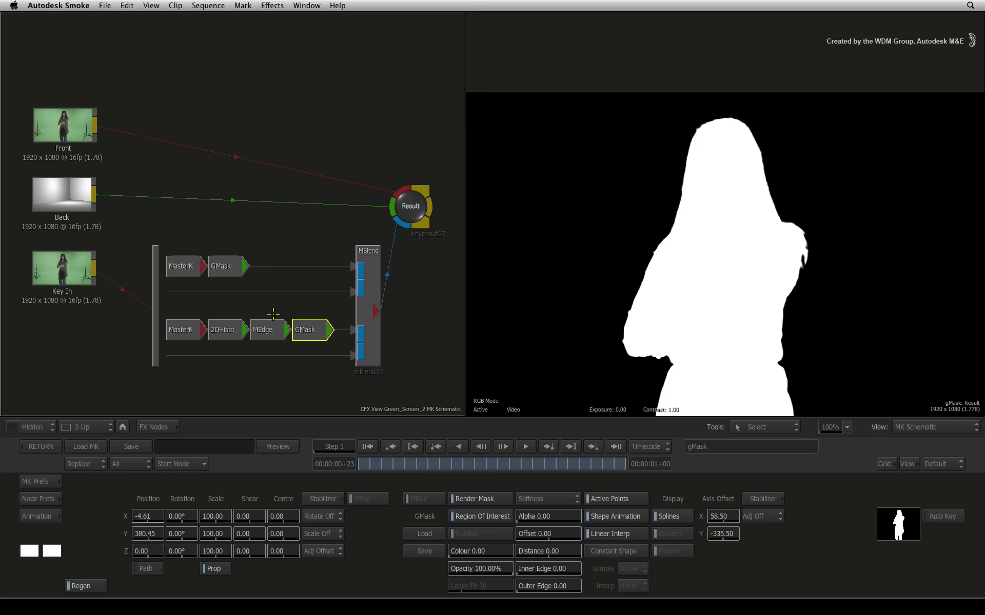
- Select the upper layer, layer2, in the Matte Blend node after checking the upper GMask, and display the blended matte
{"action": "left_click", "coordinate": [229, 262]}
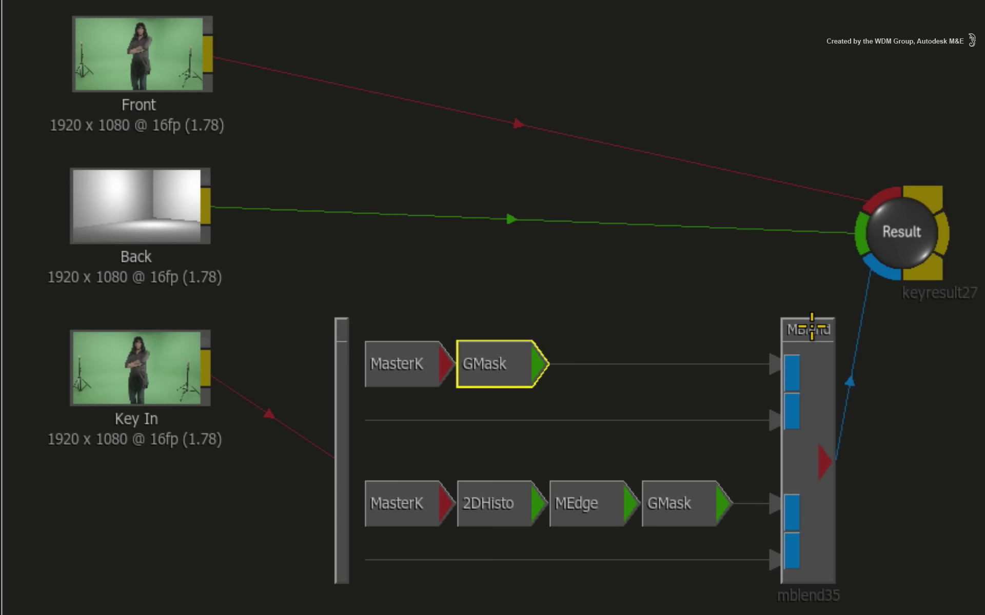
{"action": "left_click", "coordinate": [791, 377]}
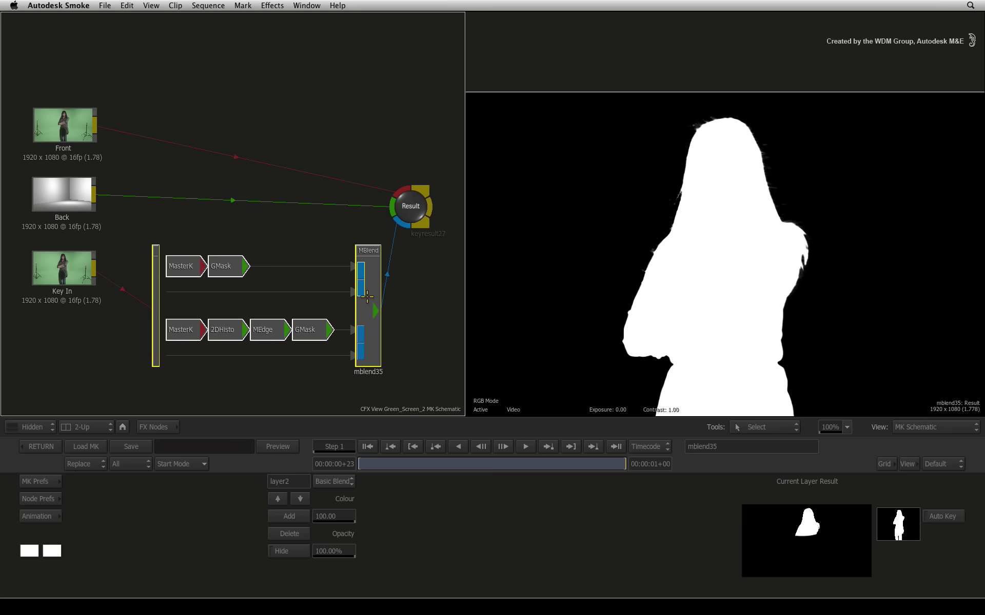
- Try Curve Blend on layer2, review its blend modes, and return the layer to Basic Blend
{"action": "left_click", "coordinate": [329, 483]}
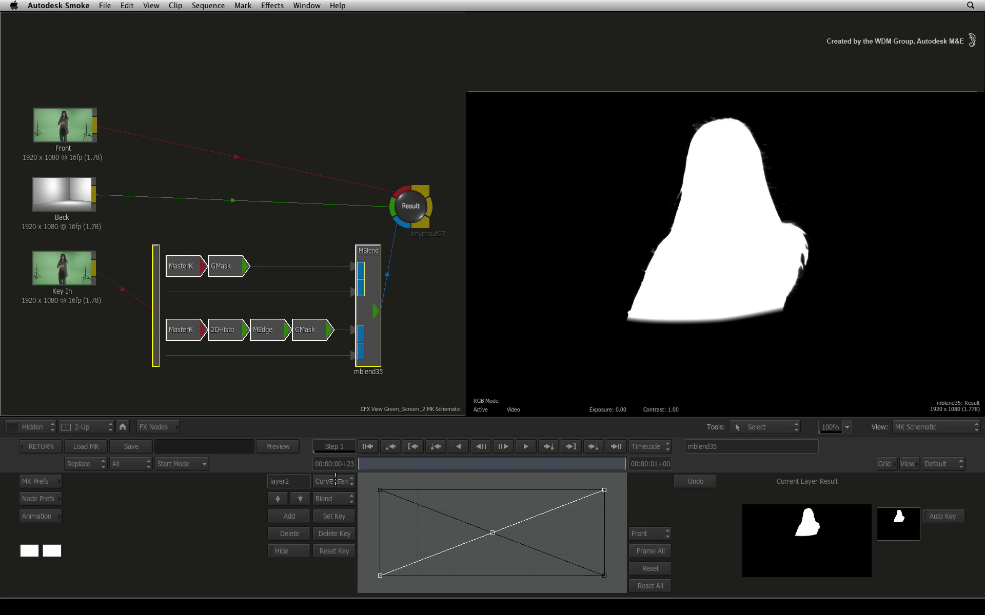
{"action": "left_click", "coordinate": [343, 502]}
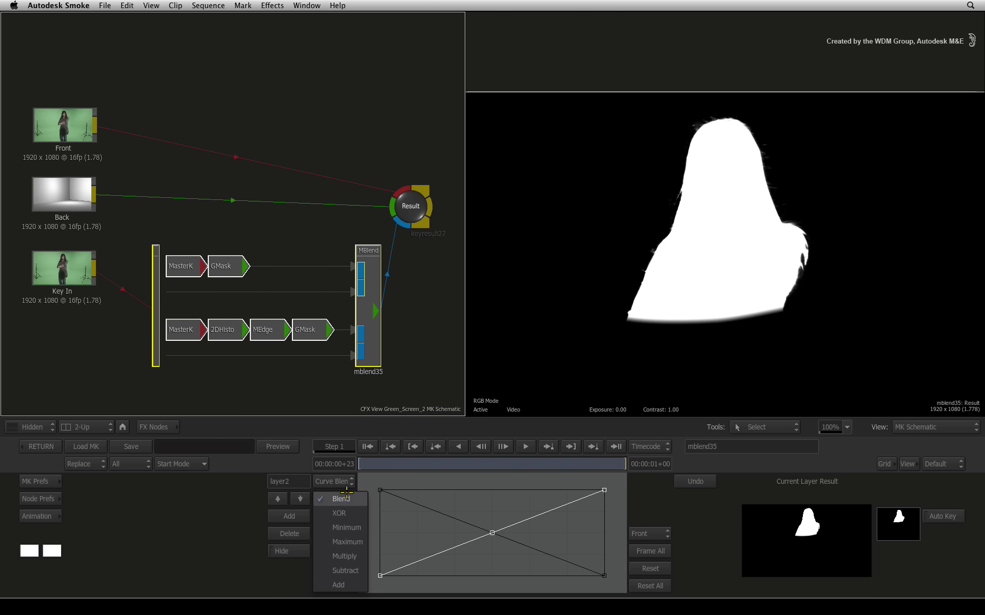
{"action": "left_click", "coordinate": [334, 498]}
{"action": "left_click", "coordinate": [333, 480]}
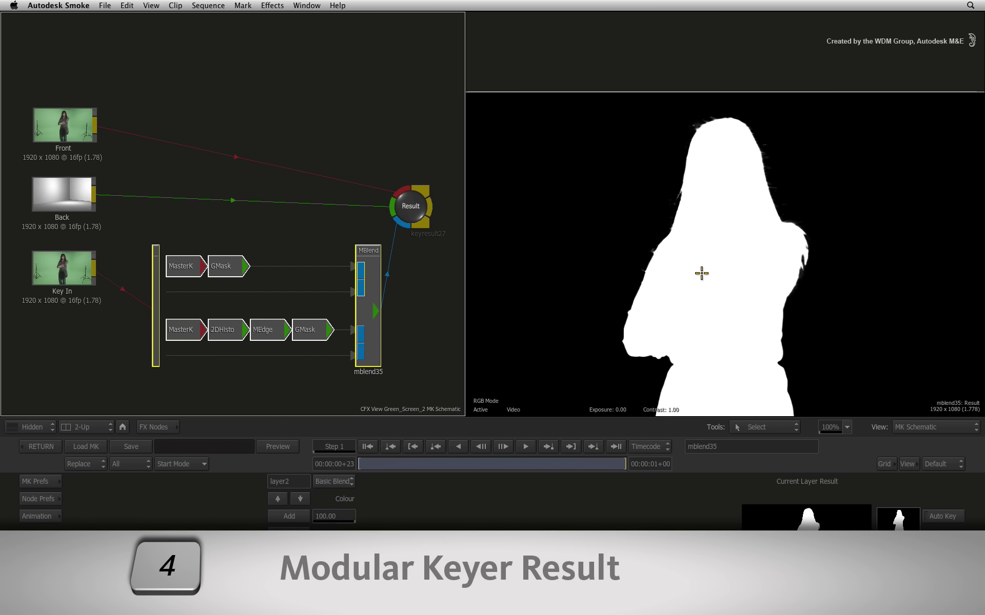
- View the Modular Keyer result and the Action context result fitted to the viewer, scrubbing the clip to check the key
{"action": "key", "text": "4"}
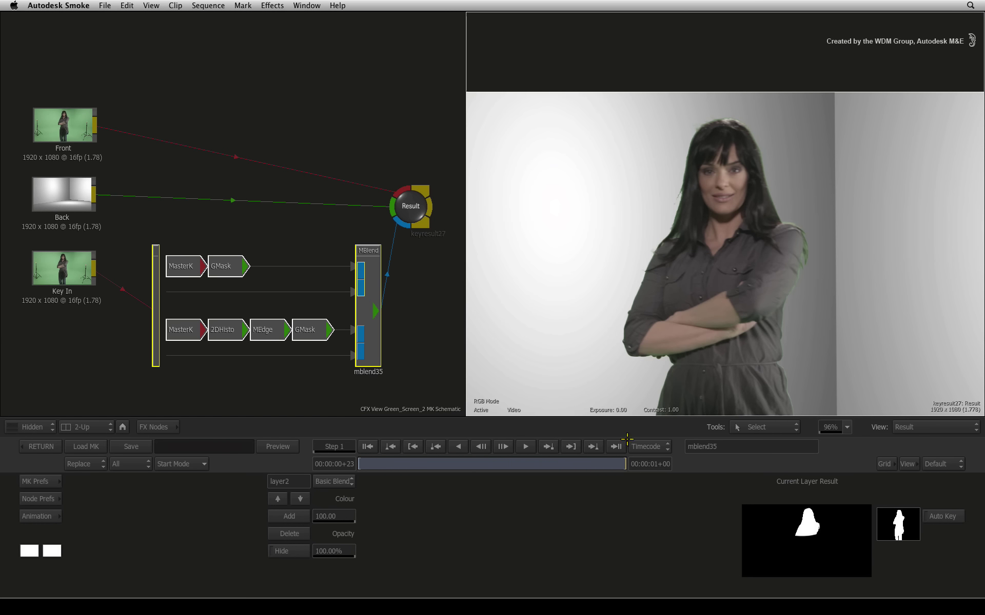
{"action": "left_click_drag", "start_coordinate": [616, 464], "coordinate": [638, 373]}
{"action": "key", "text": "3"}
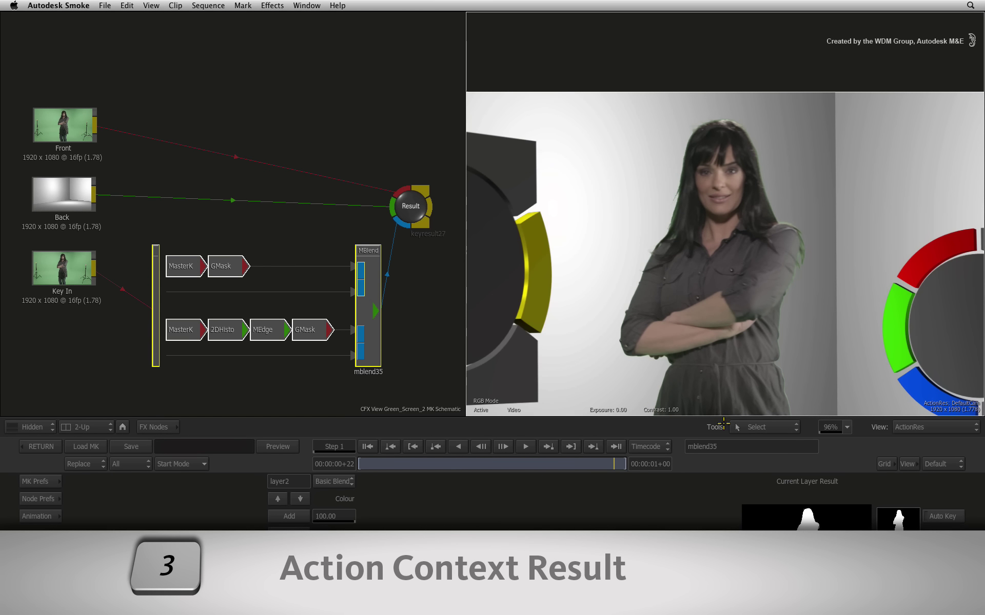
{"action": "left_click", "coordinate": [844, 429]}
{"action": "left_click", "coordinate": [843, 417]}
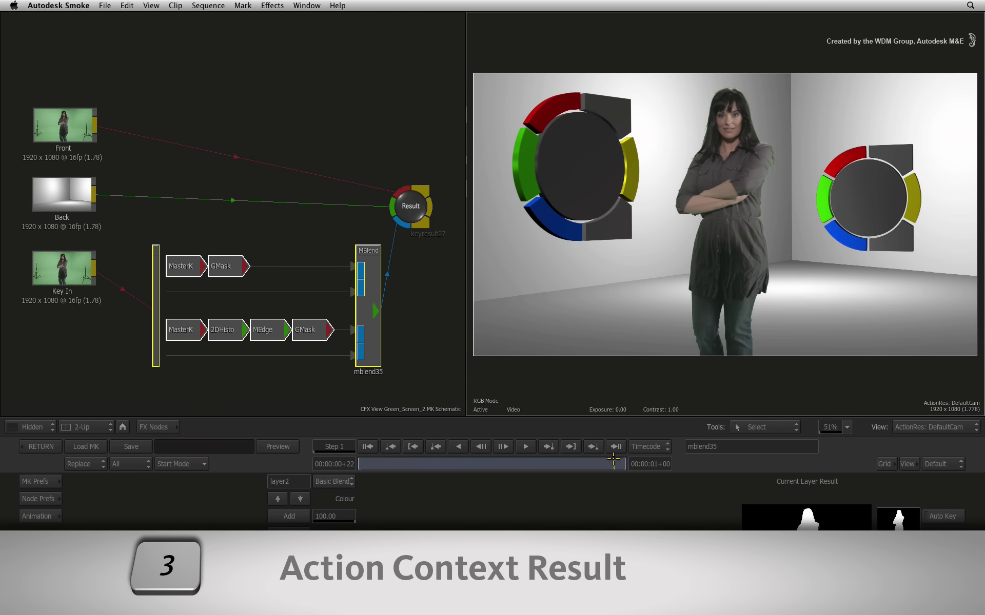
{"action": "left_click_drag", "start_coordinate": [613, 460], "coordinate": [405, 464]}
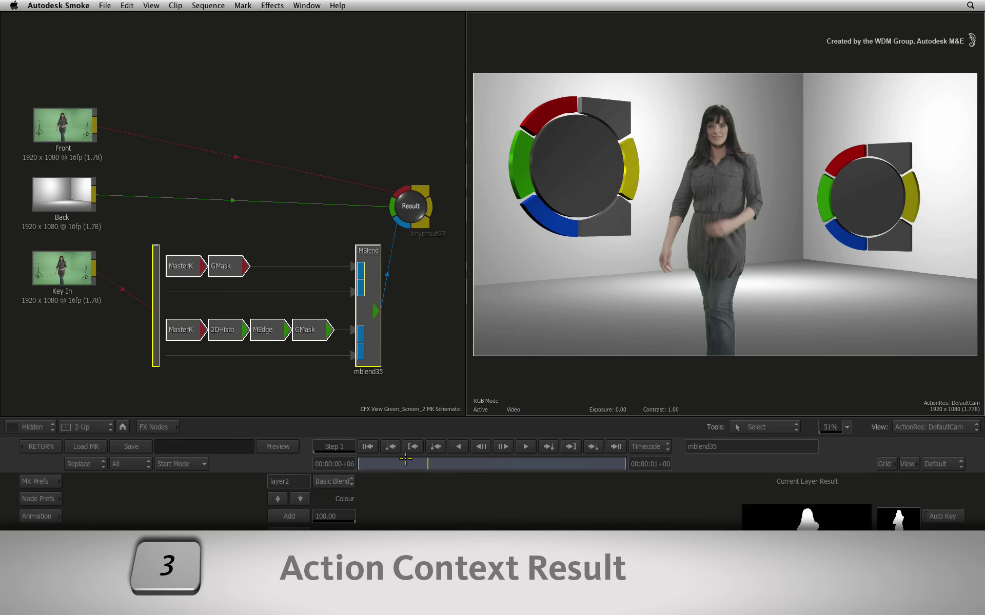